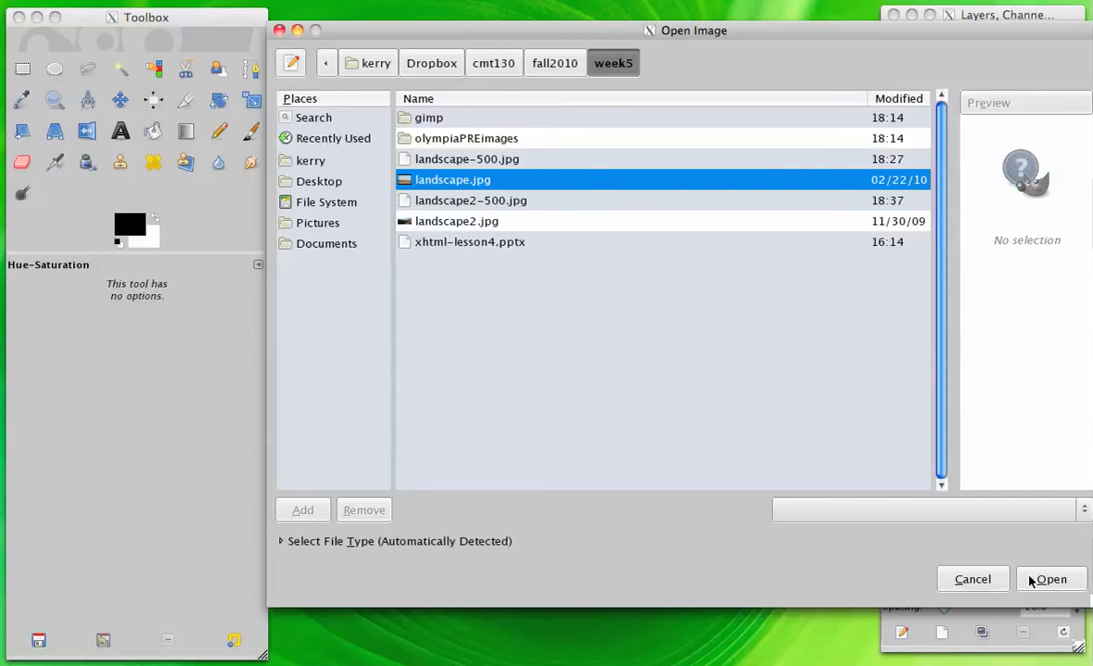
Step: Open landscape.jpg from the week5 folder and zoom out to 18.2% in a narrower image window
left_click(1049, 579)
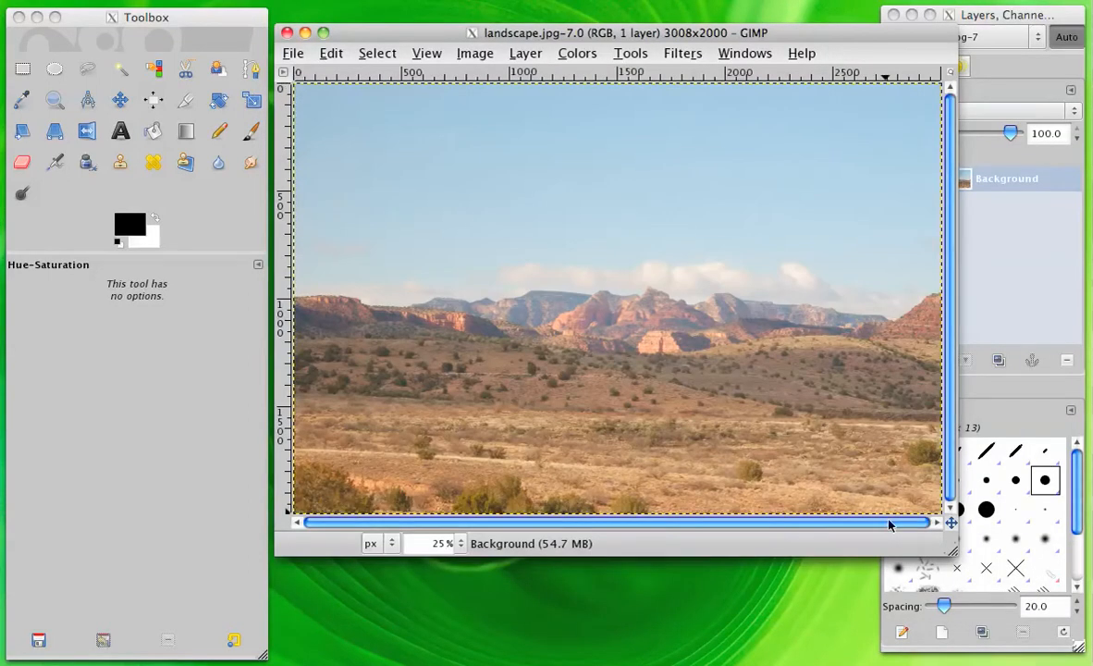
left_click(438, 55)
mouse_move(608, 118)
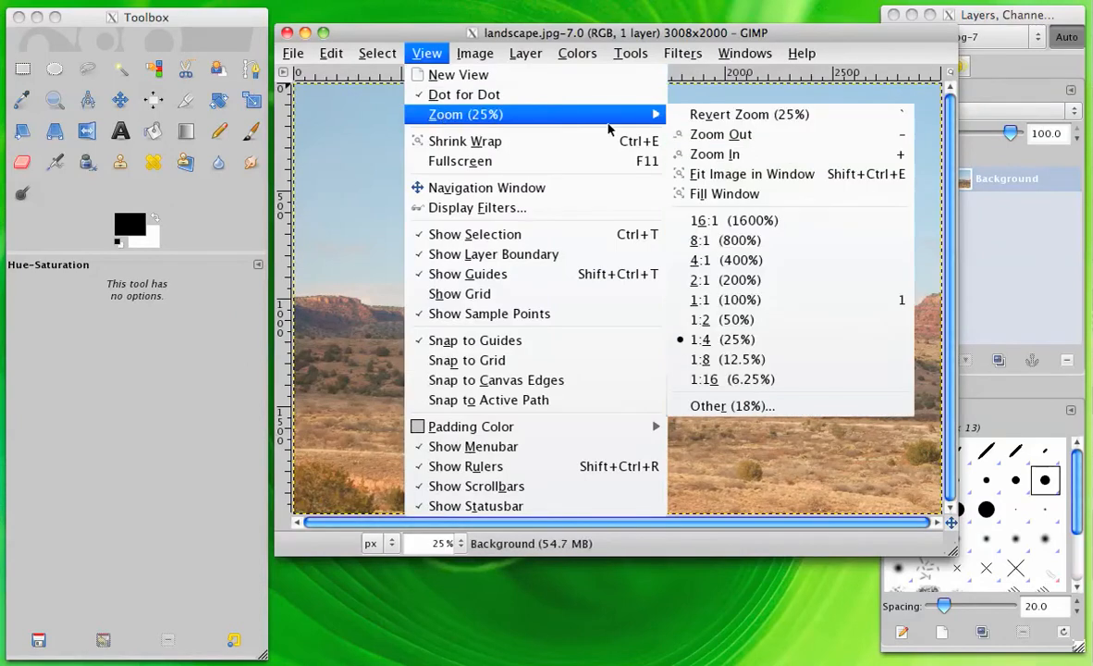
left_click(717, 138)
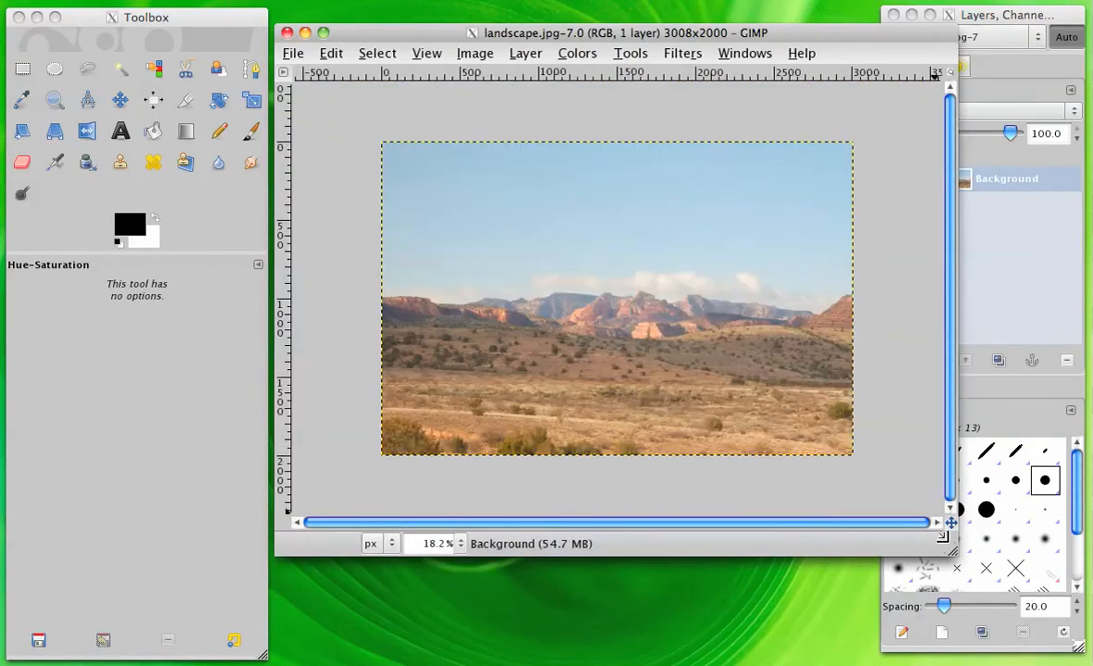
left_click_drag(953, 549, 844, 535)
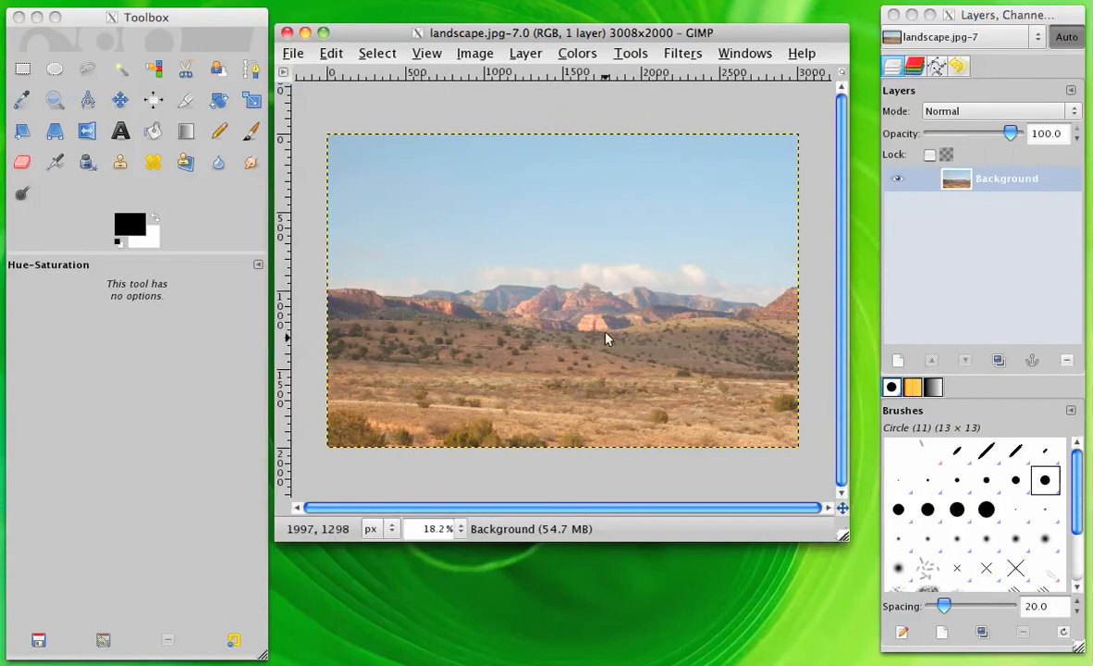
Step: Rotate the landscape layer by -2.79 degrees around its center to straighten the horizon
left_click(218, 100)
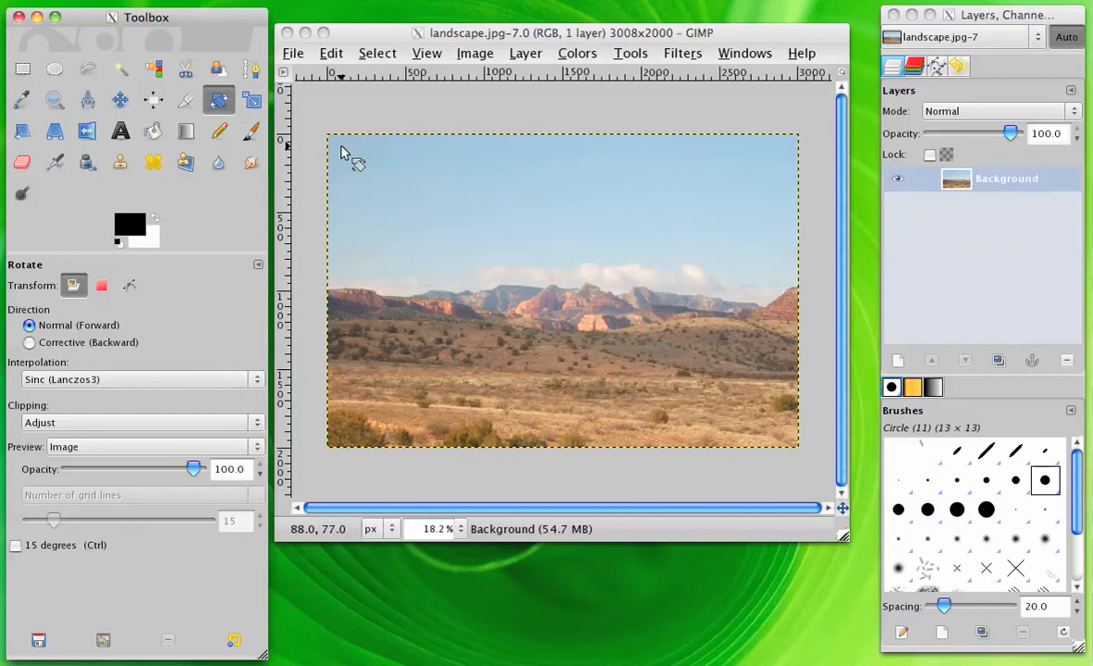
left_click(402, 164)
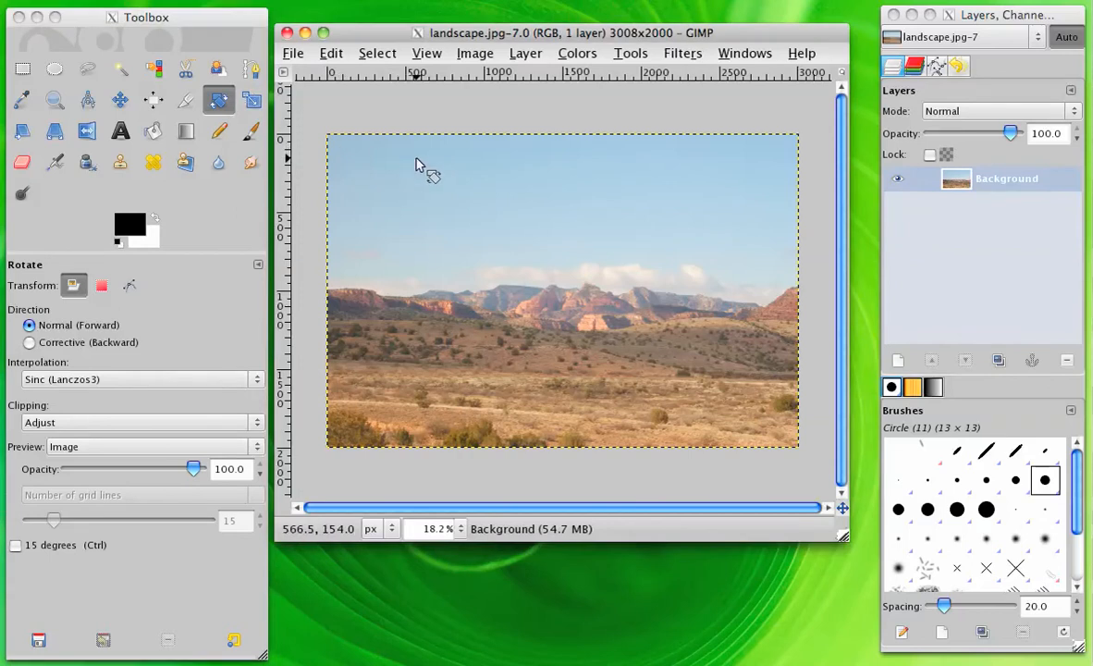
left_click_drag(402, 164, 408, 166)
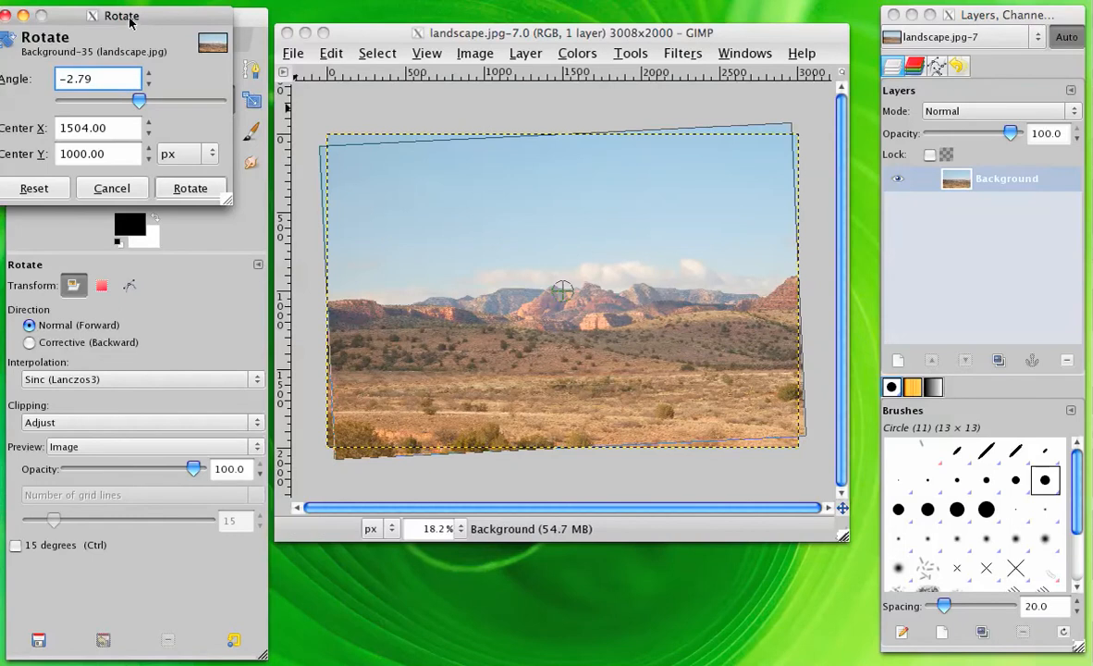
left_click_drag(130, 20, 537, 428)
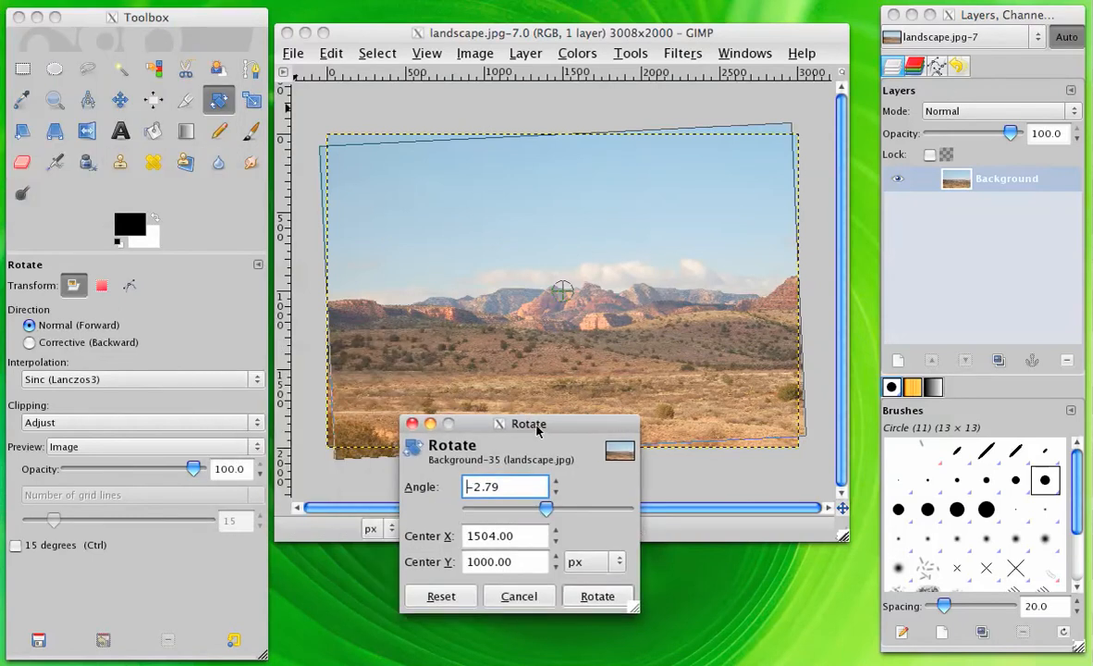
left_click_drag(497, 487, 459, 485)
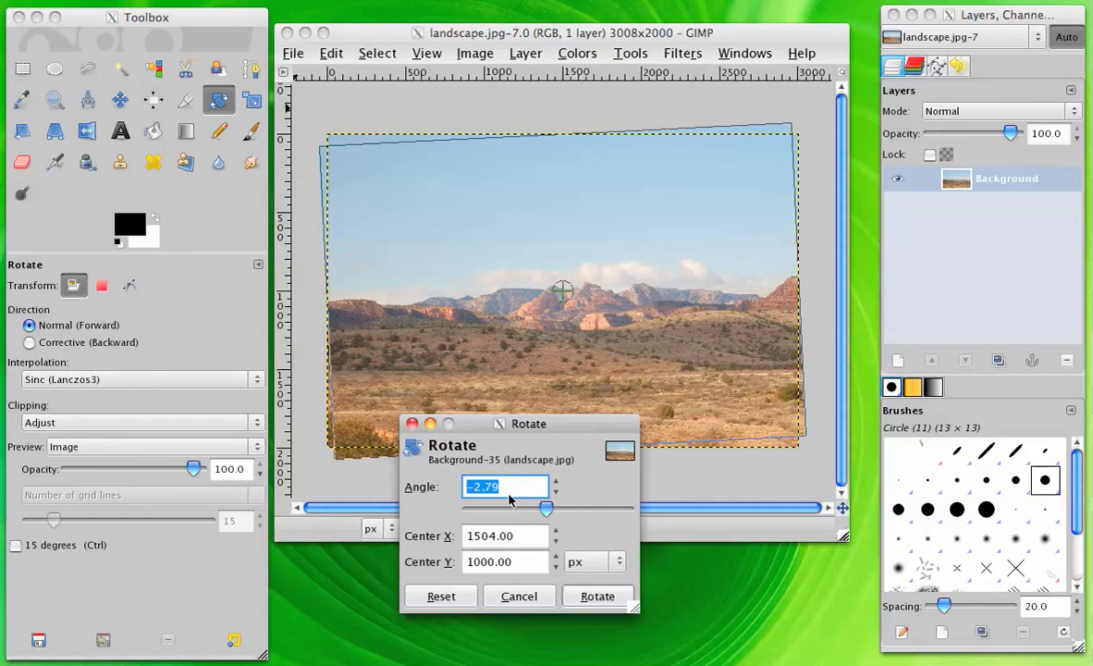
left_click(597, 597)
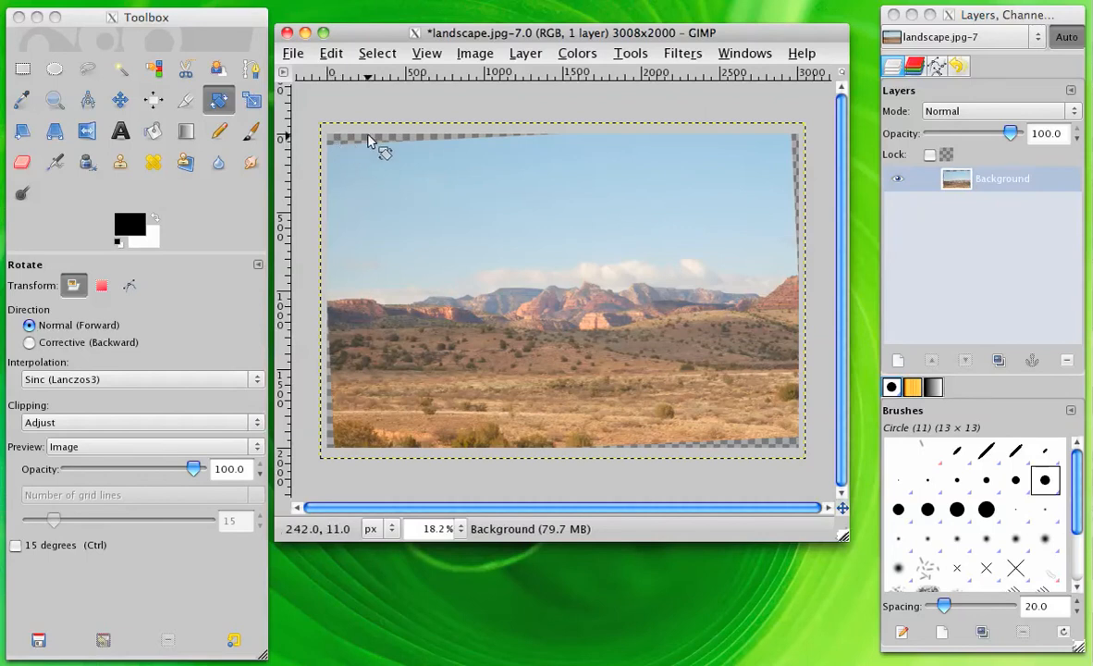
Step: Crop the image to about 2910 × 1210 px from position 44, 496, trimming the transparent edges and excess sky and ground
left_click(180, 107)
left_click(181, 107)
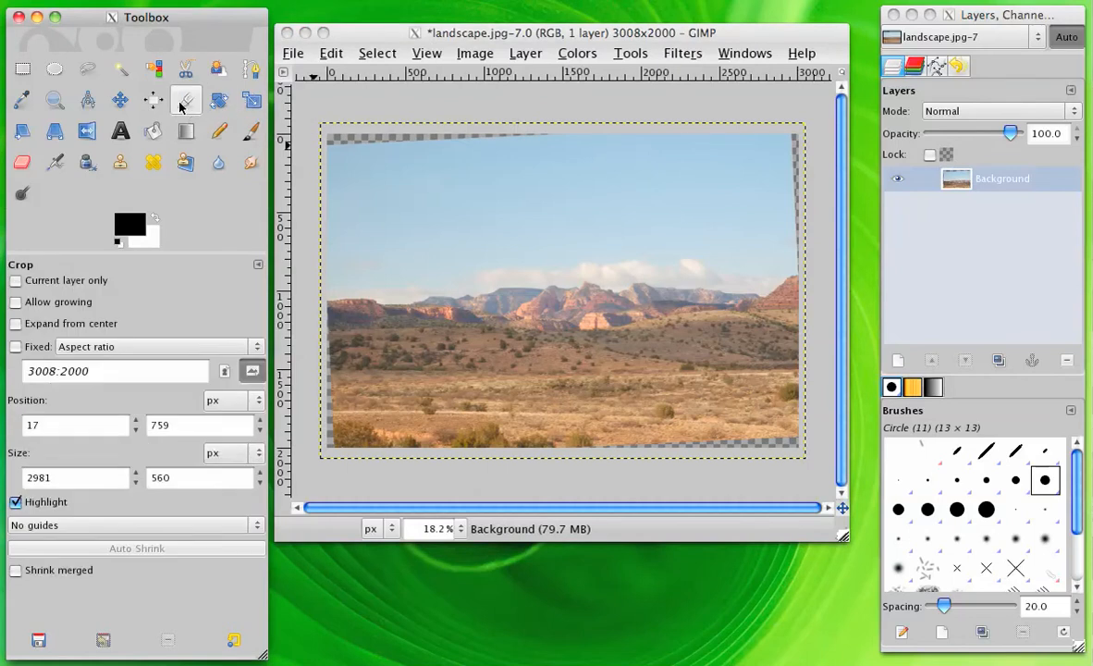
left_click(341, 155)
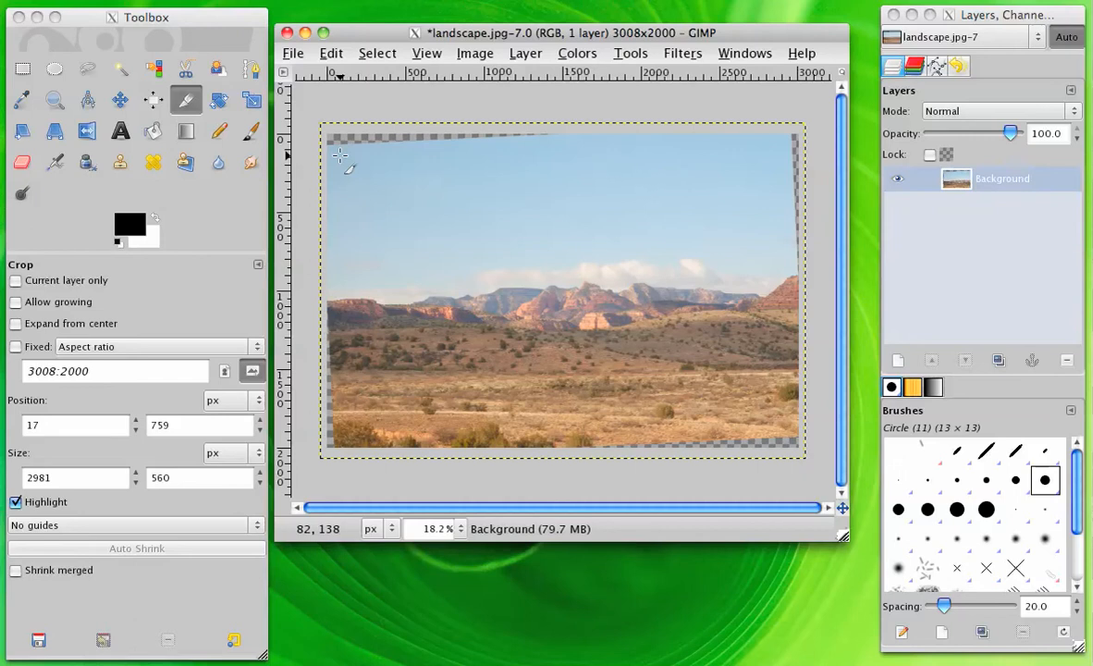
left_click_drag(334, 150, 786, 432)
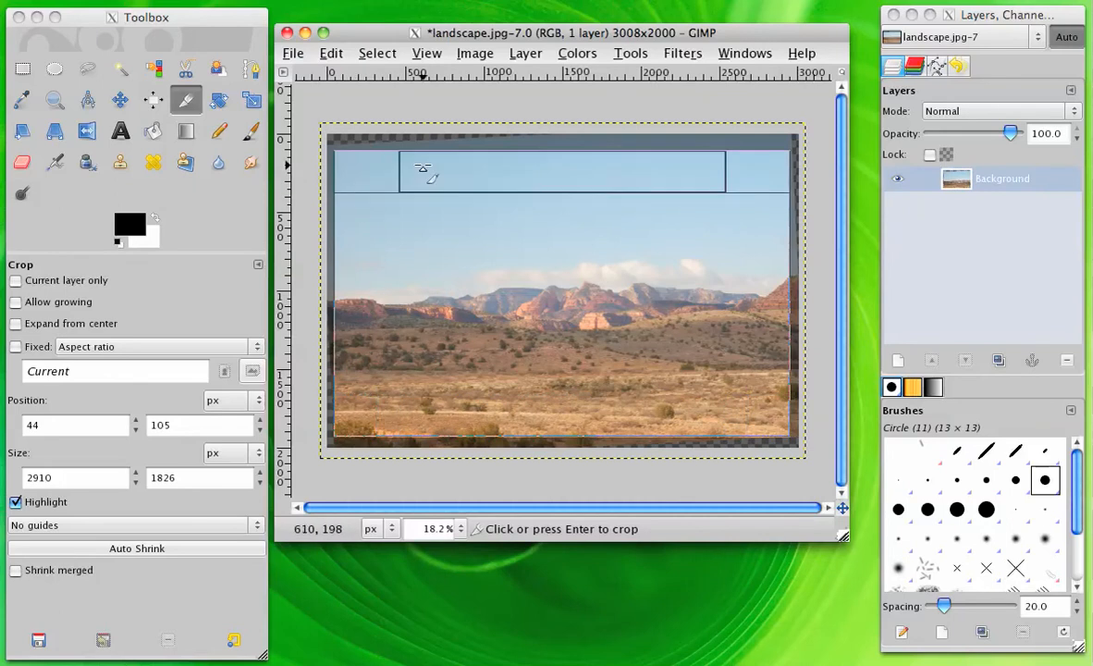
left_click_drag(423, 168, 418, 230)
left_click_drag(488, 435, 495, 357)
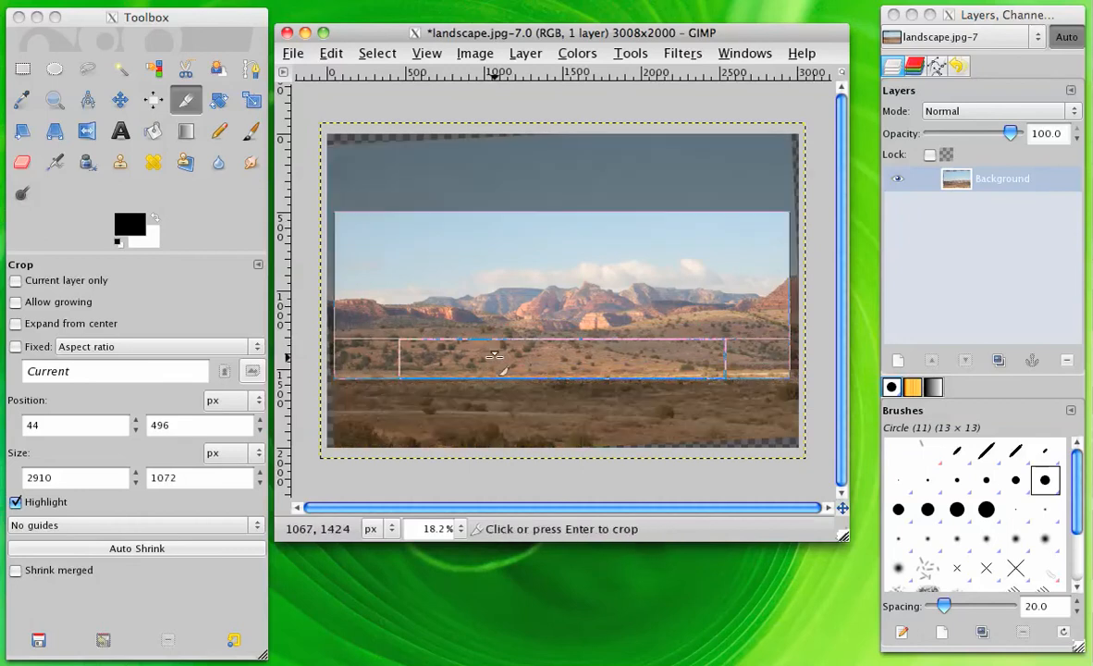
left_click_drag(429, 355, 431, 375)
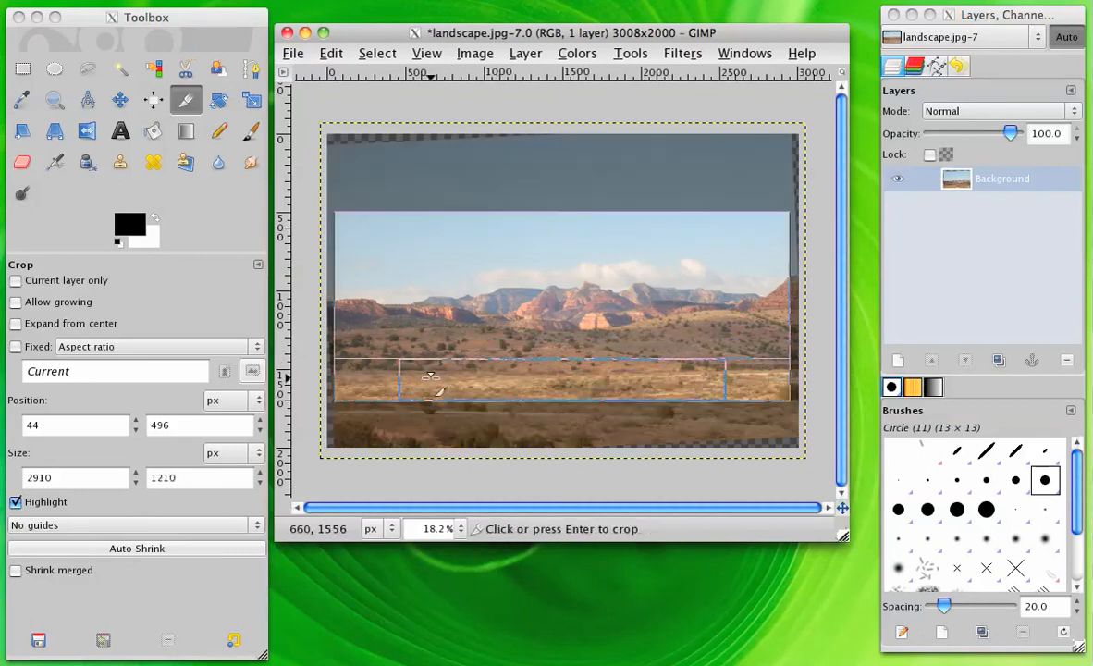
left_click(597, 334)
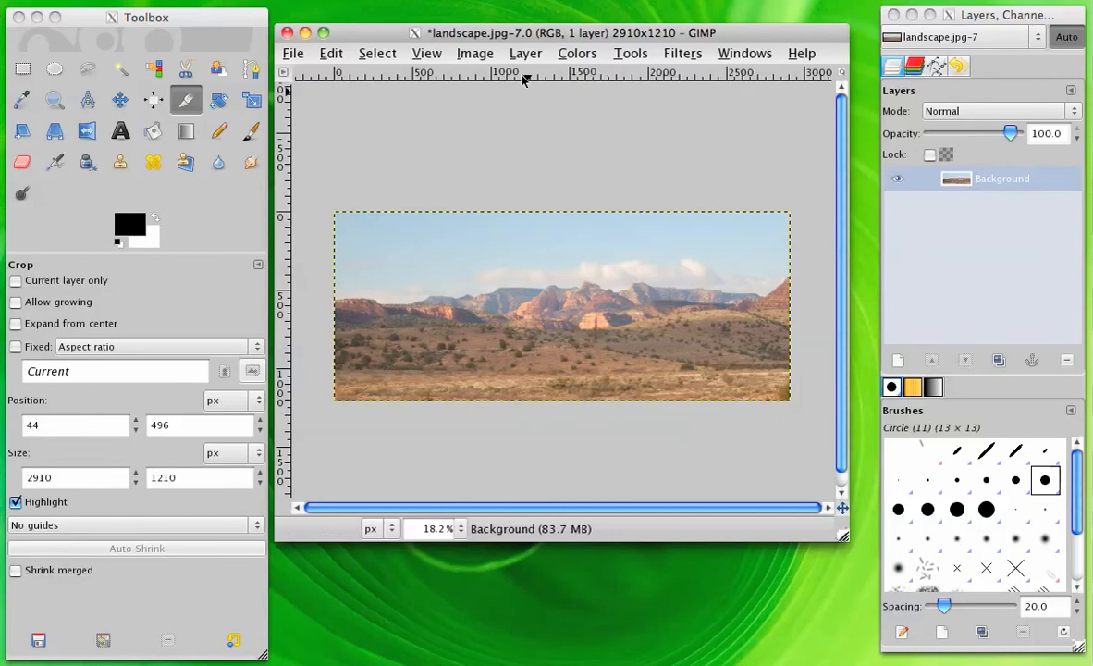
Step: Start a Brightness-Contrast adjustment on the cropped image with brightness about -22 and contrast about 11
left_click(569, 55)
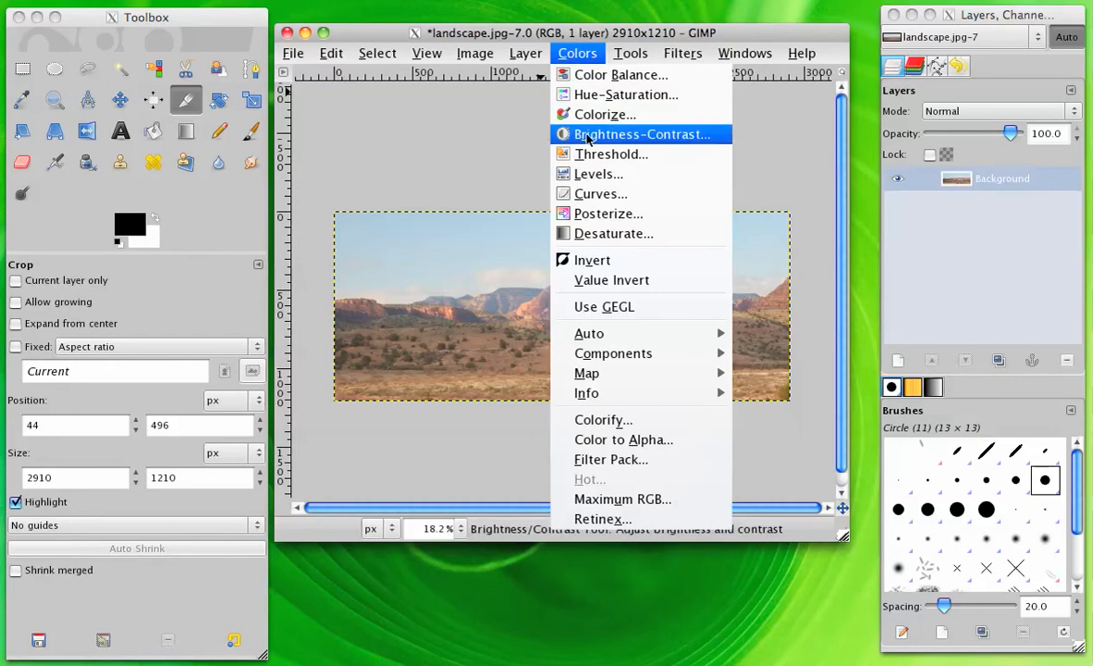
left_click(548, 134)
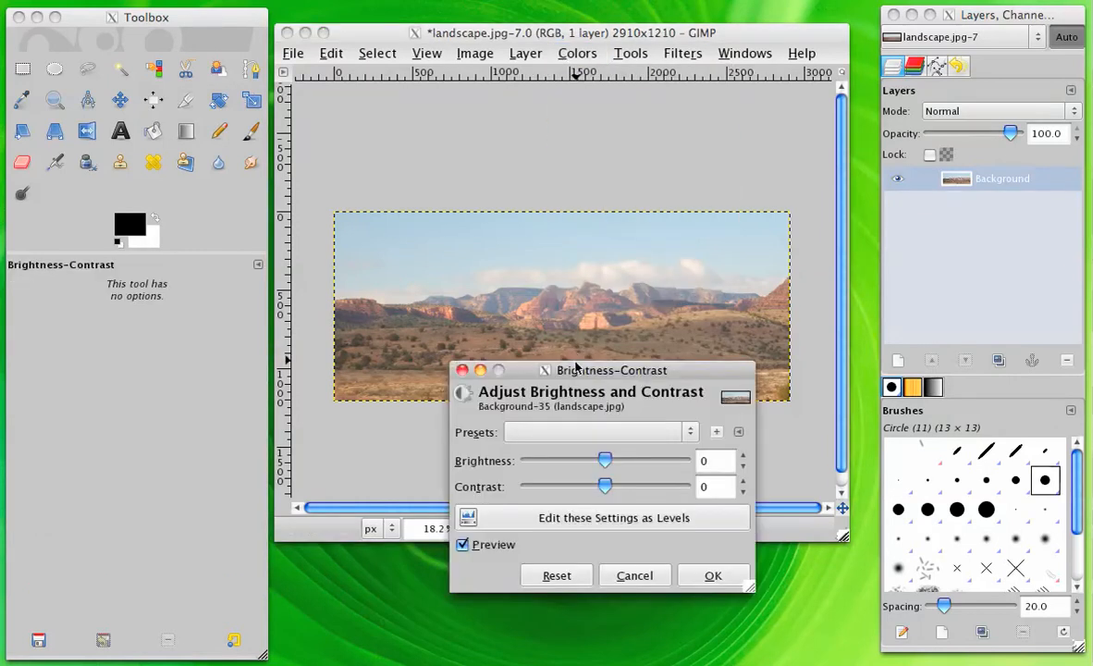
left_click_drag(574, 371, 566, 409)
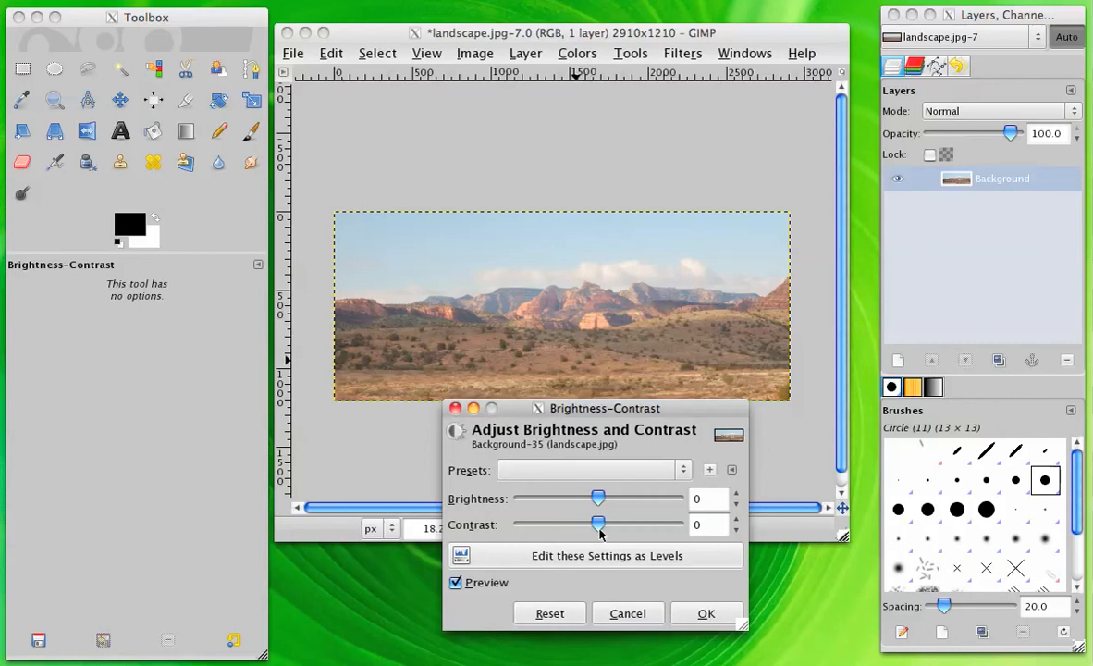
mouse_move(598, 501)
left_mouse_down()
mouse_move(627, 500)
mouse_move(556, 497)
mouse_move(590, 497)
left_mouse_up()
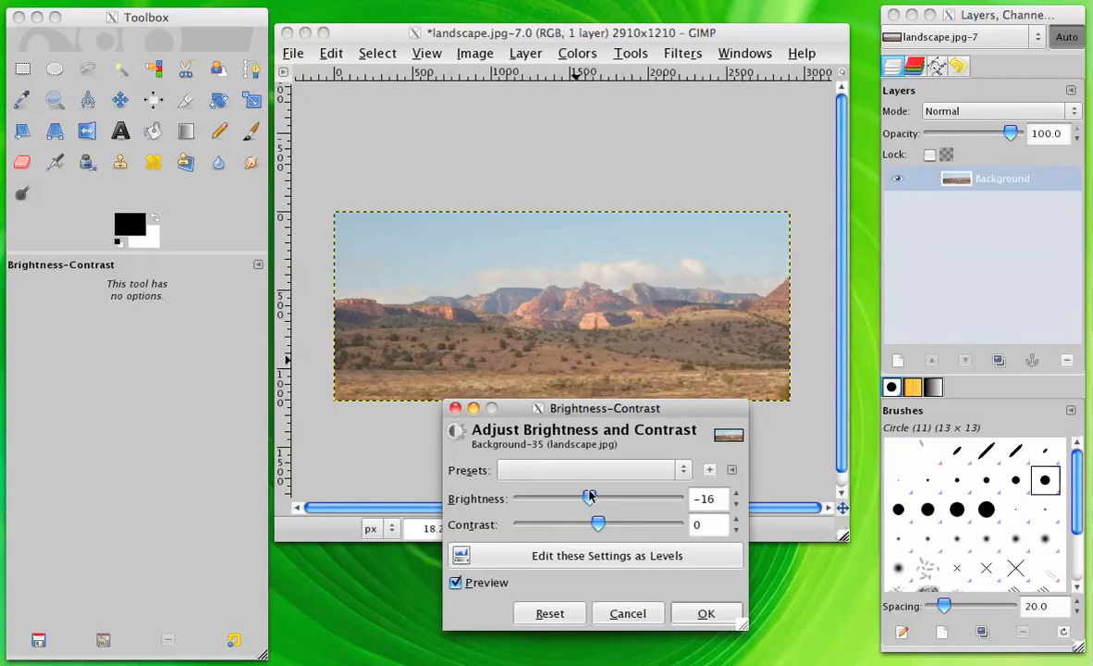
left_click_drag(590, 497, 606, 524)
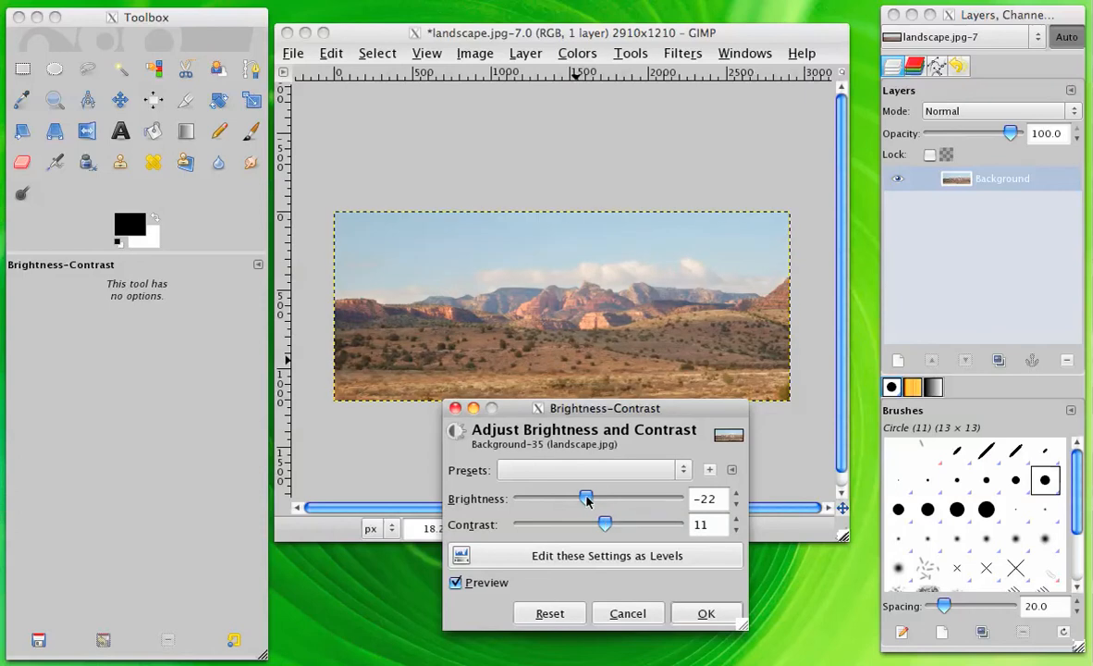
Step: Try extreme settings: brightness 97 with contrast -71 and 116, and brightness 24
left_click_drag(586, 499, 653, 498)
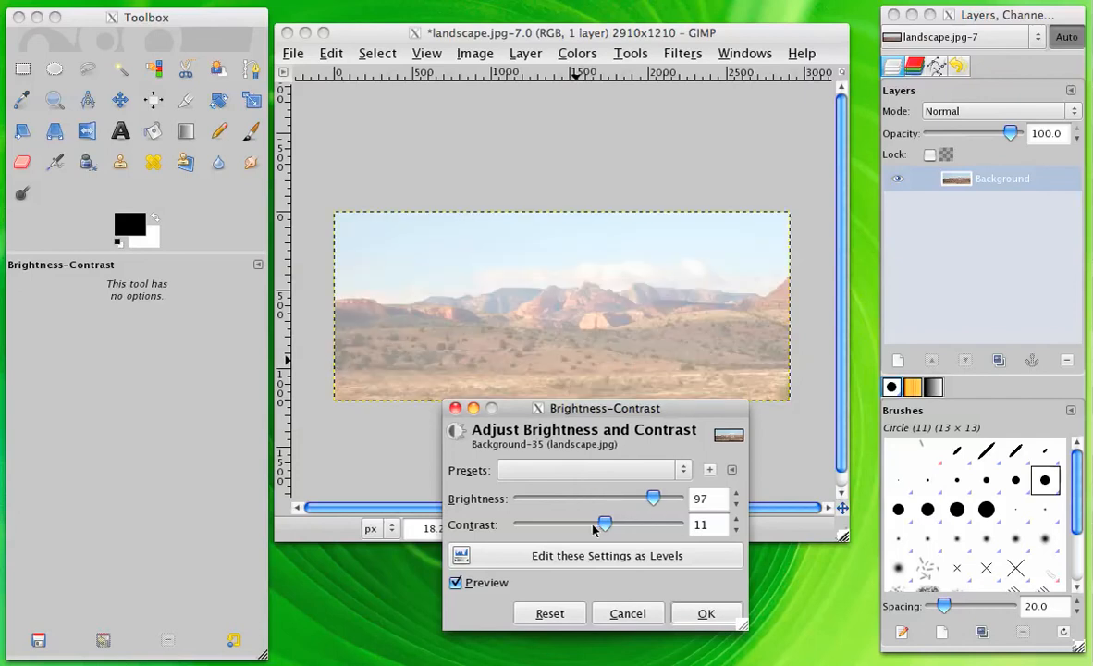
left_click_drag(594, 529, 552, 528)
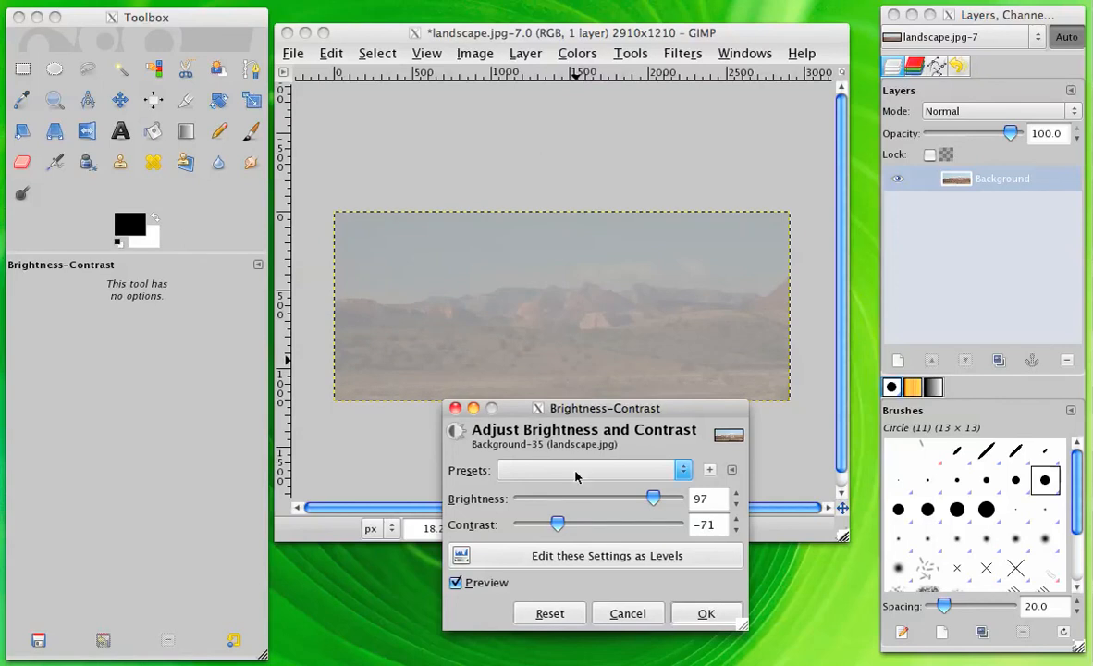
left_click_drag(560, 525, 665, 520)
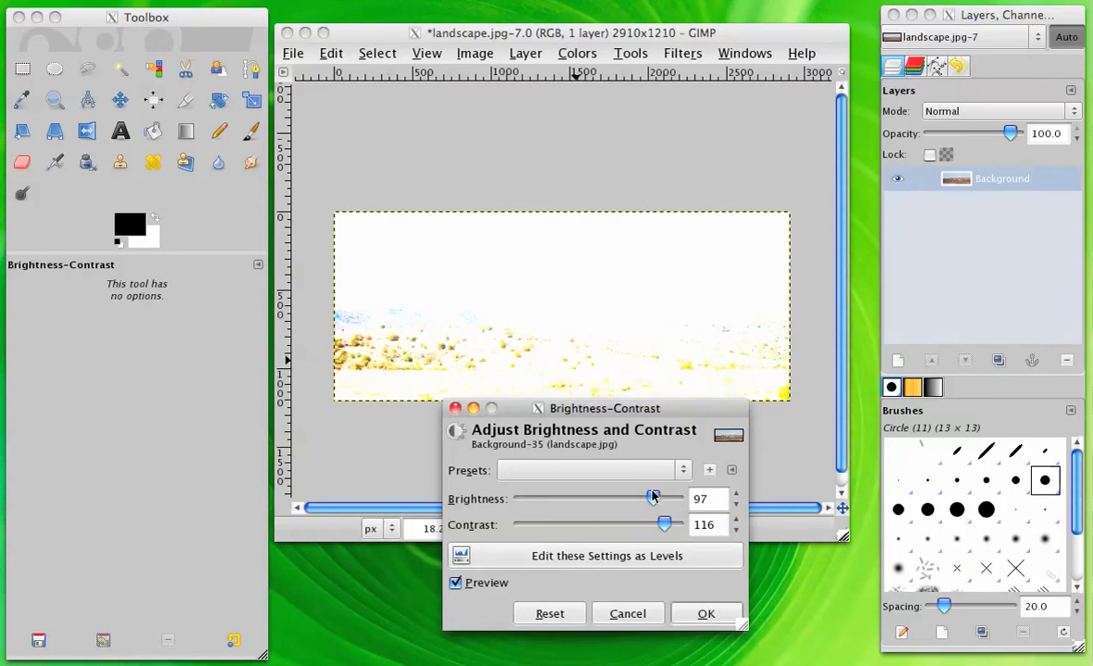
left_click_drag(653, 498, 613, 498)
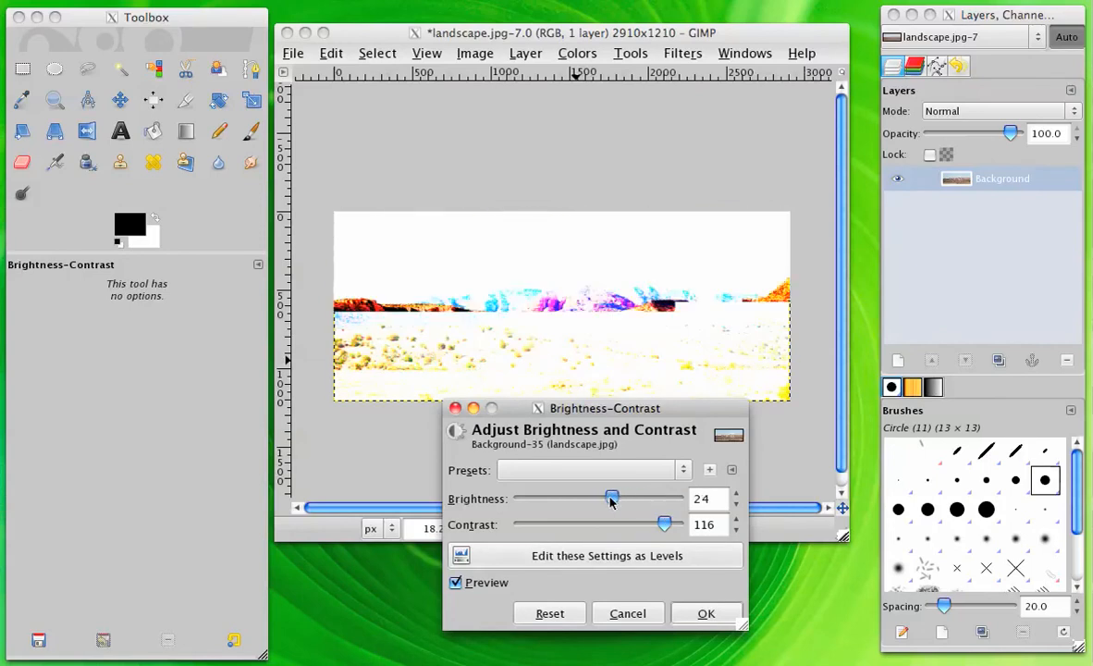
Step: Set brightness to about -1 and contrast to about 21, compare with the preview off and on, and apply the adjustment
left_click_drag(668, 532, 599, 498)
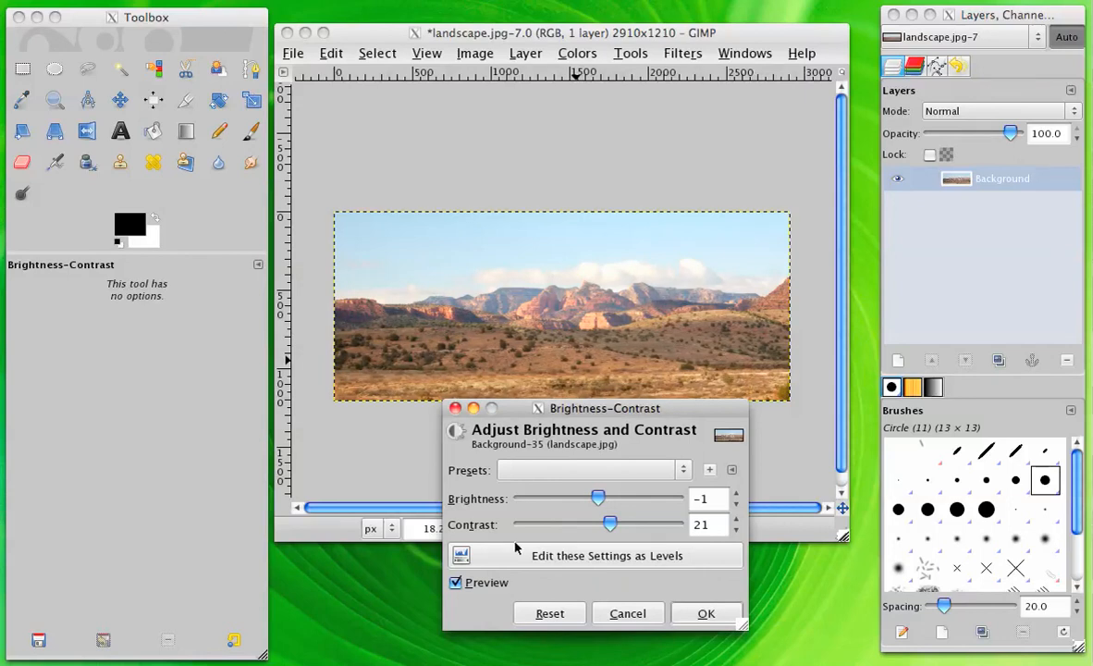
left_click(454, 586)
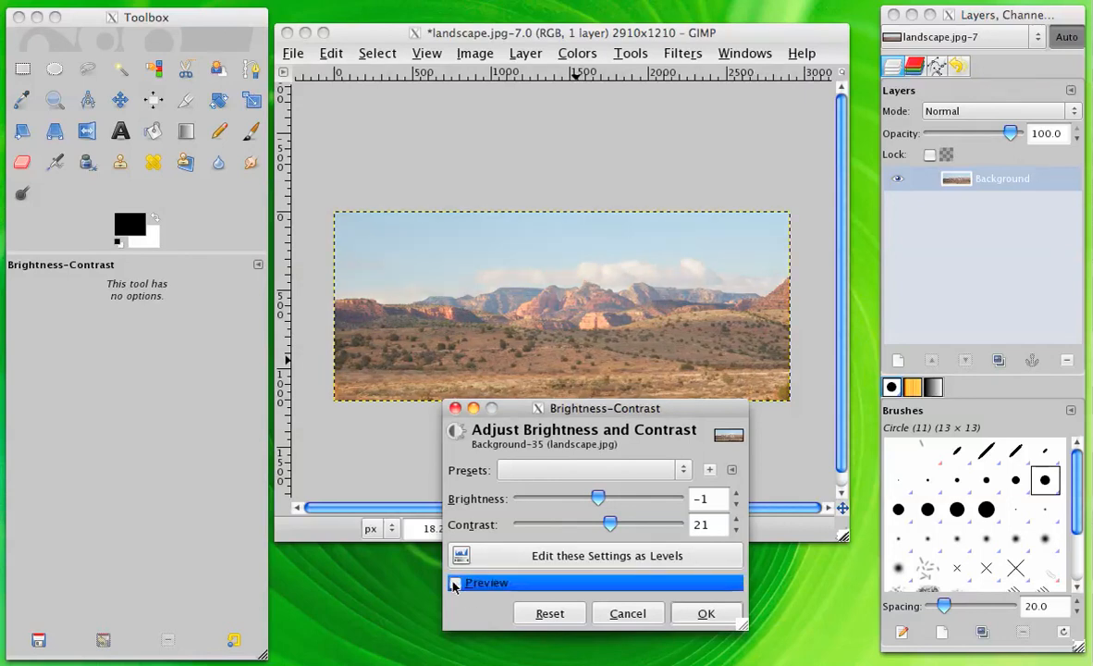
left_click(453, 586)
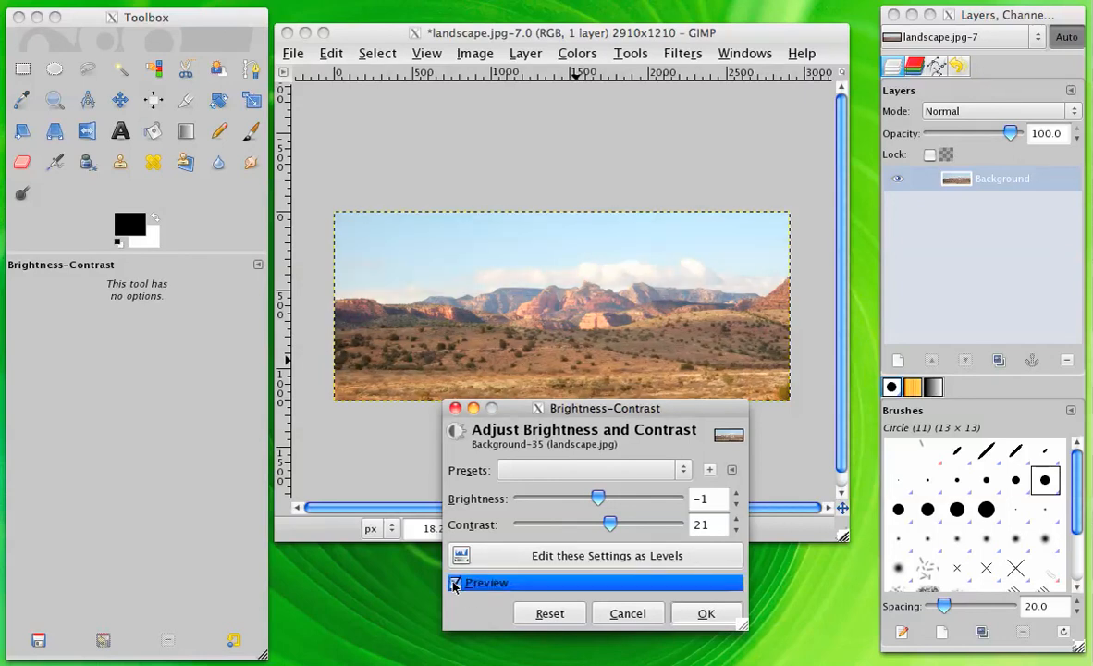
left_click(453, 587)
left_click(454, 586)
left_click(705, 618)
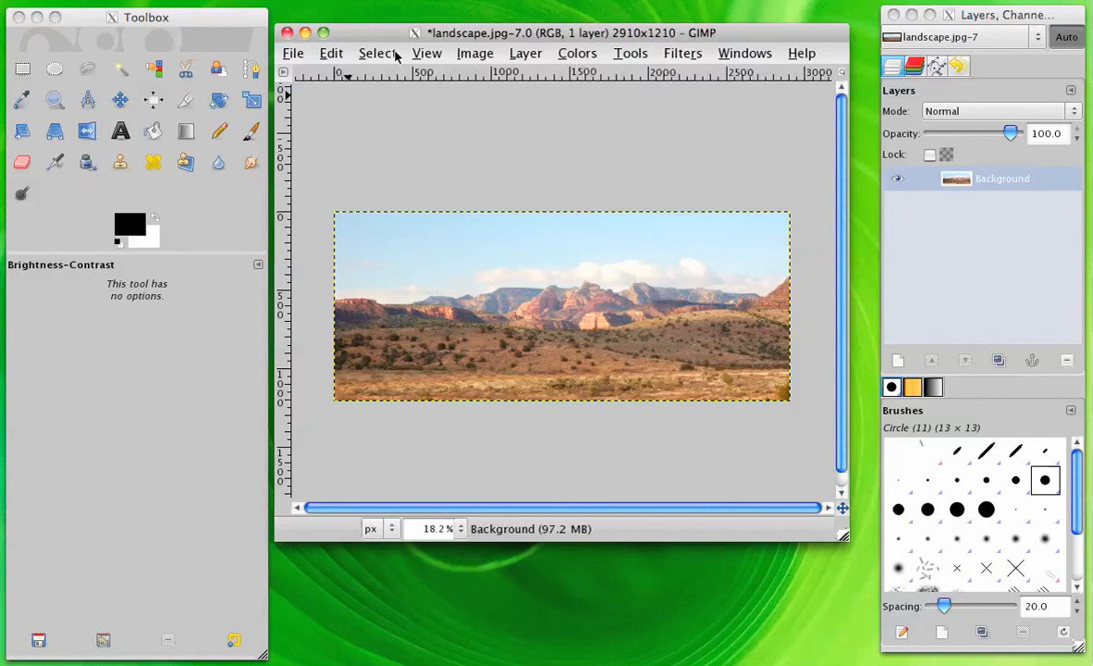
left_click(568, 53)
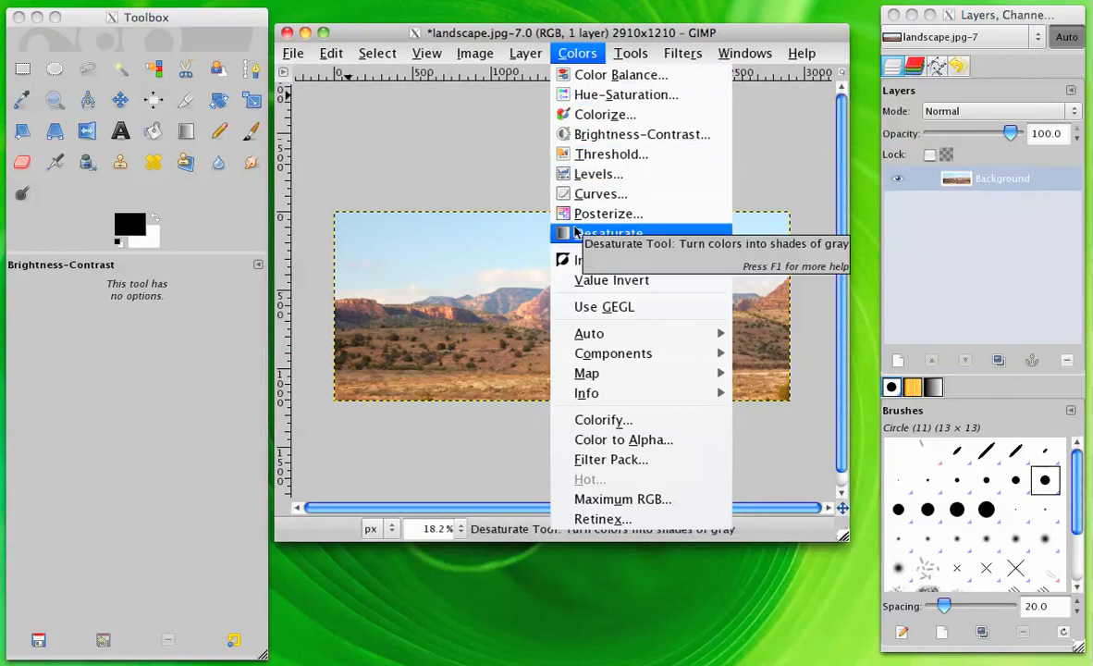
left_click(421, 102)
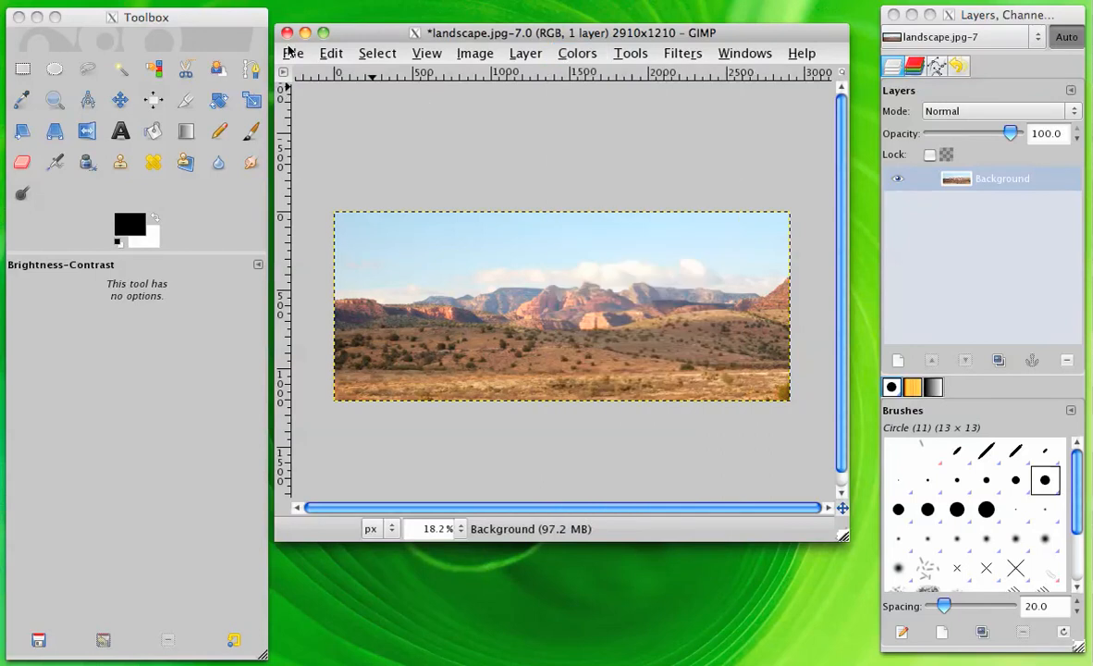
Step: Scale the cropped image down to a width of 600 pixels, keeping its proportions
left_click(292, 53)
mouse_move(418, 57)
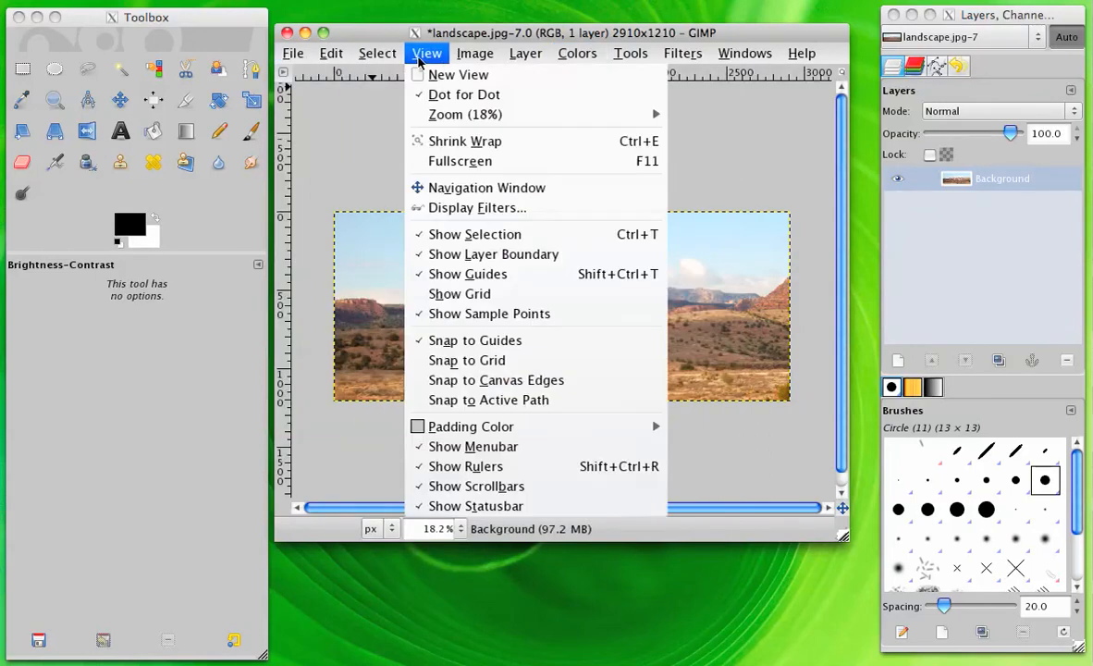
mouse_move(474, 56)
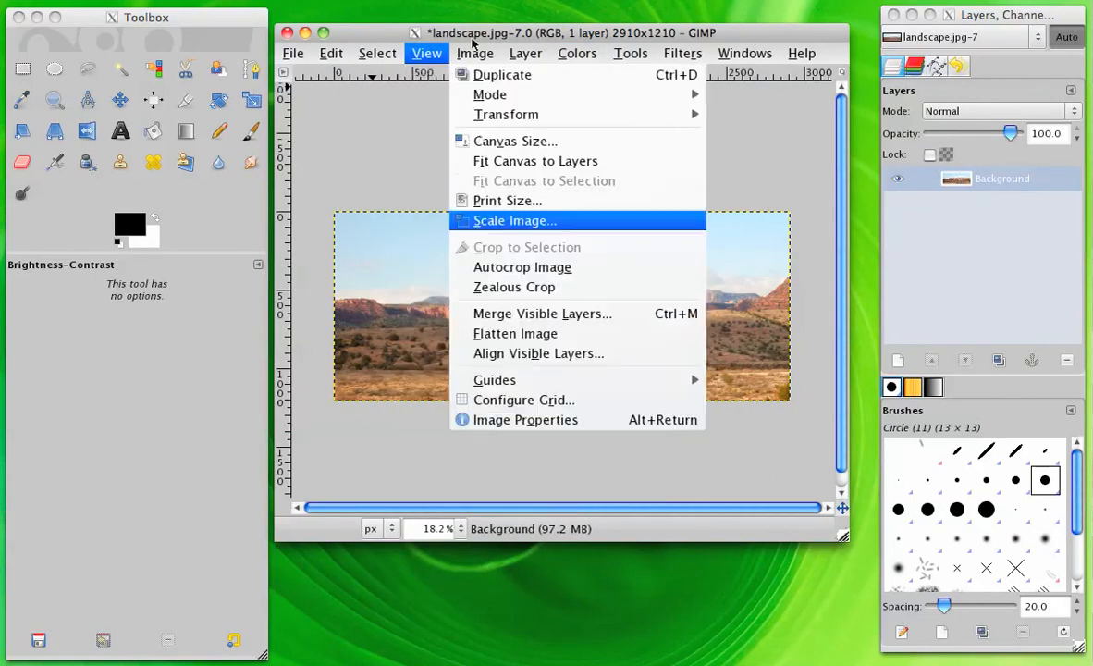
left_click(488, 222)
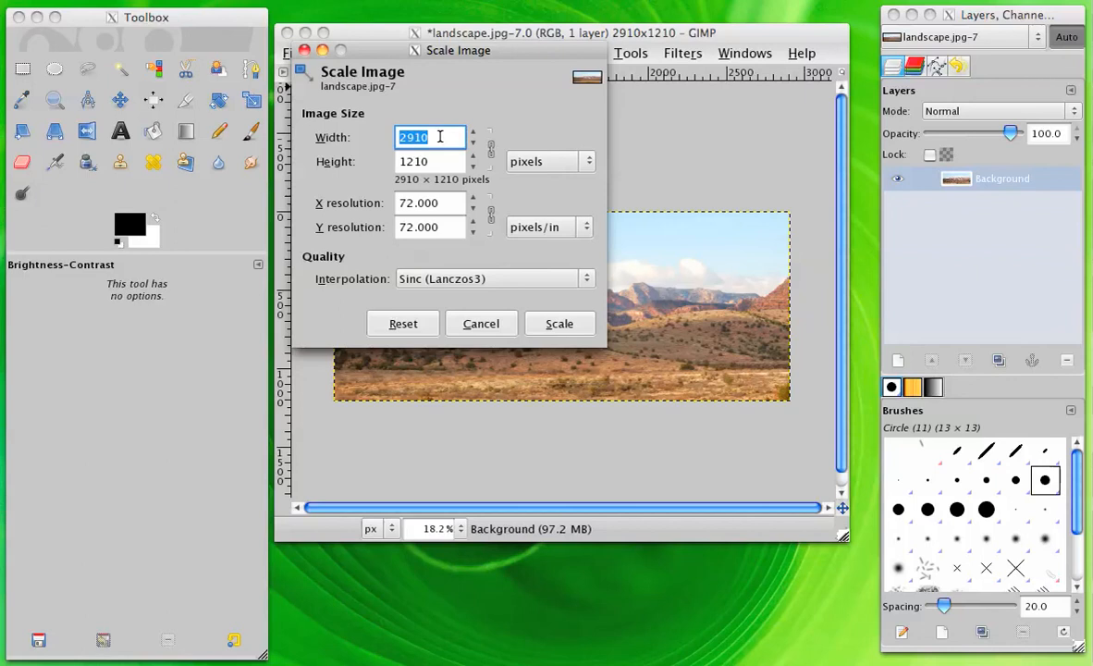
type("600")
key("Tab")
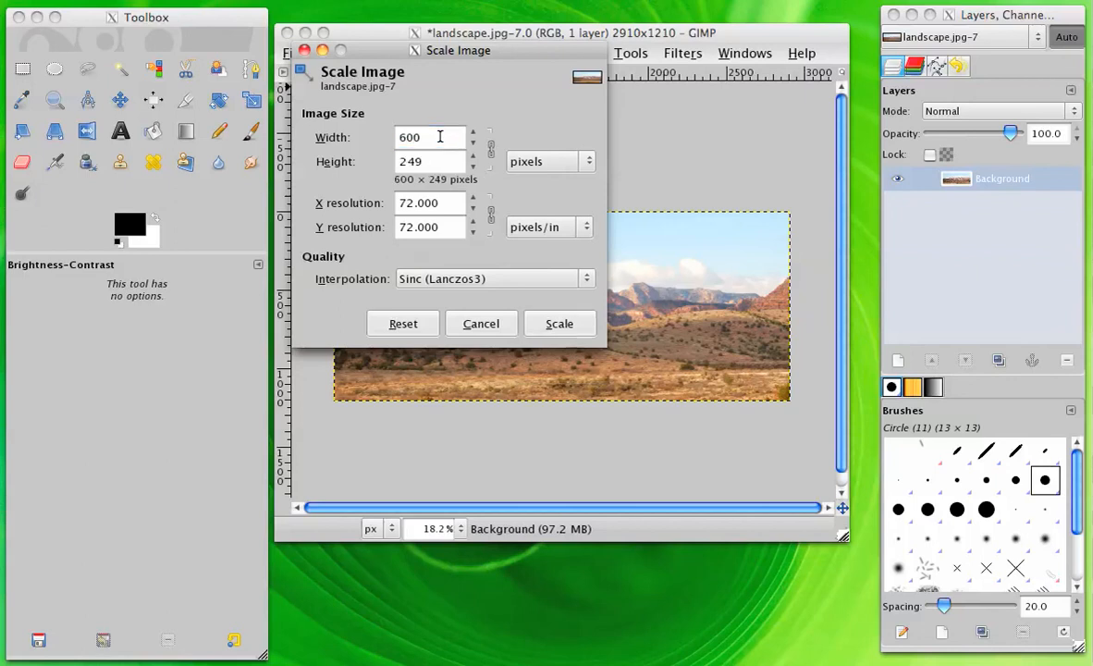
left_click(559, 323)
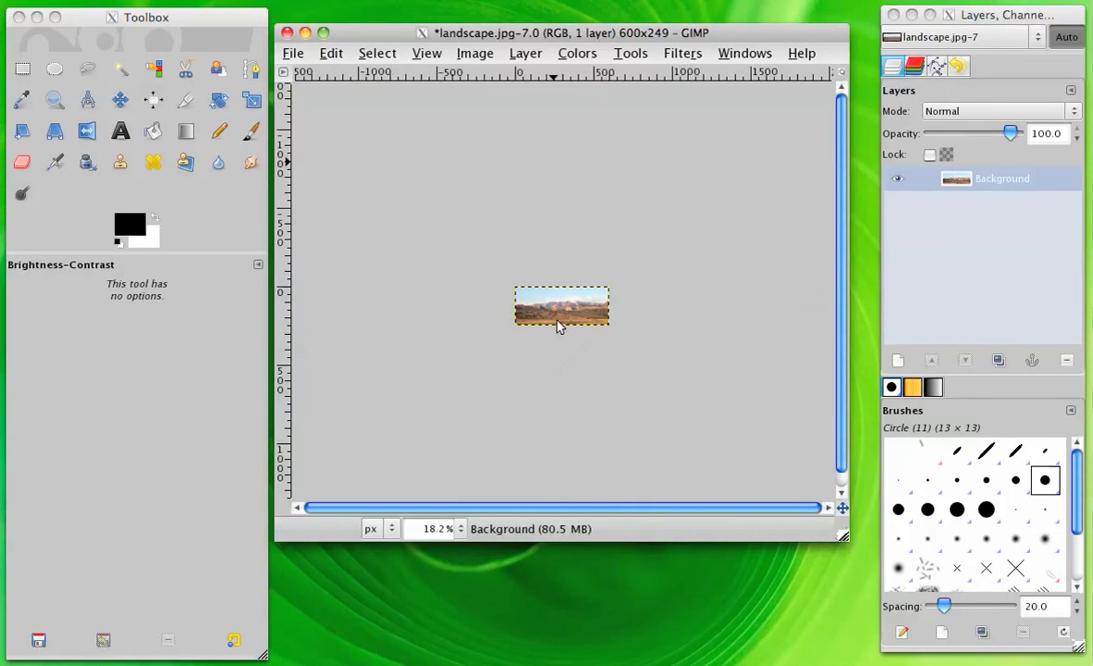
Step: Save the scaled image as a new file named landscape-600.jpg in the week5 folder
left_click(293, 54)
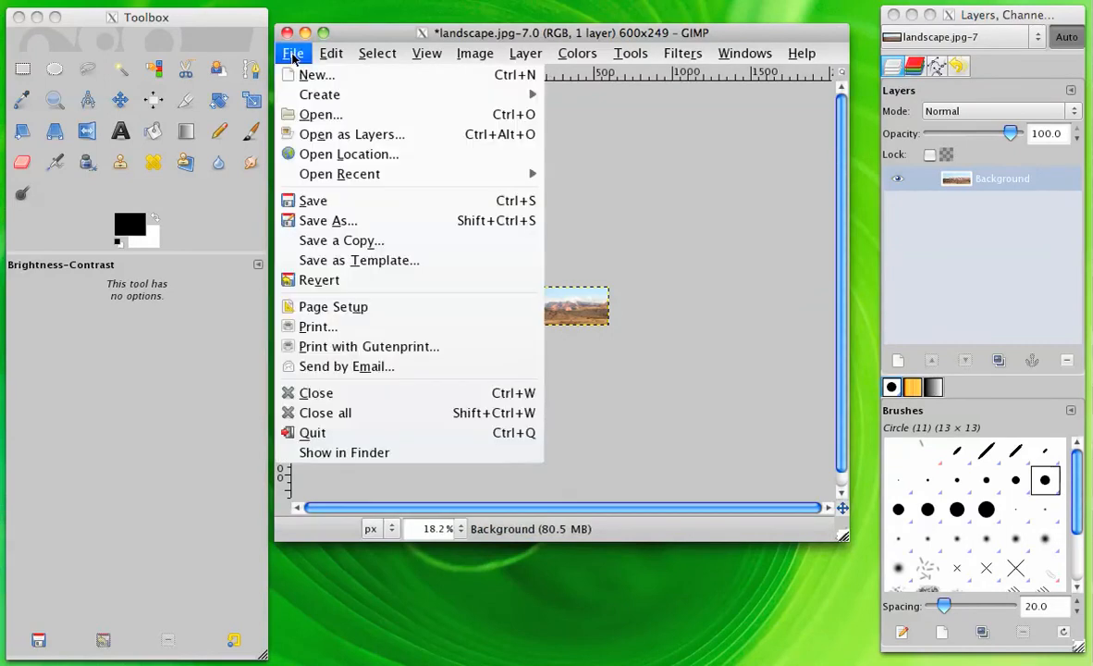
left_click(289, 222)
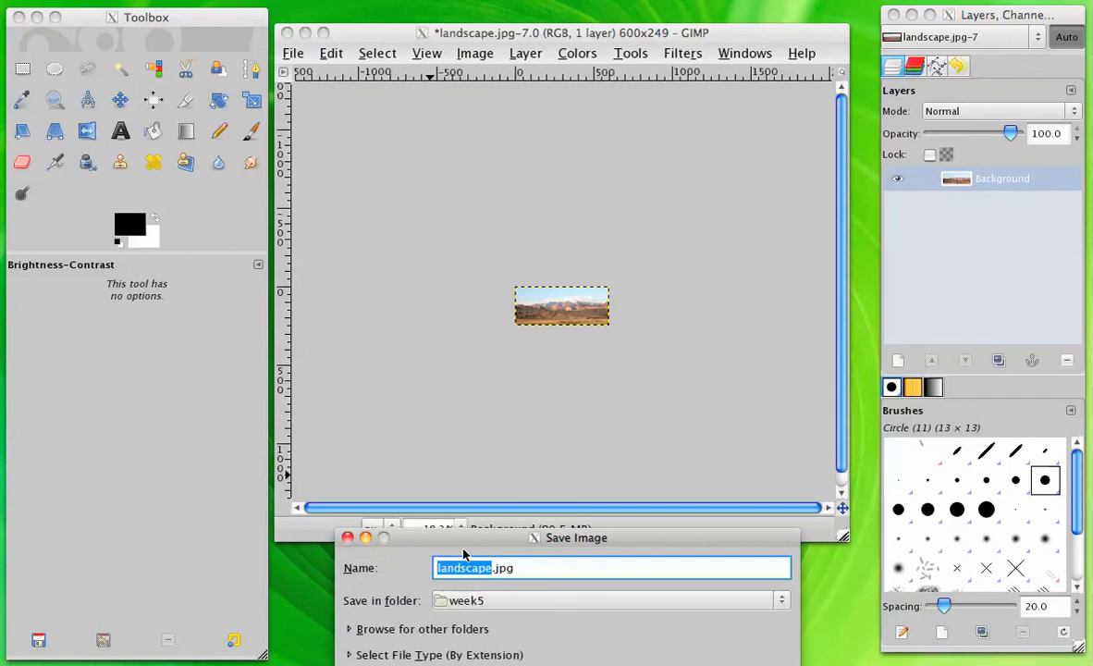
left_click_drag(464, 550, 456, 215)
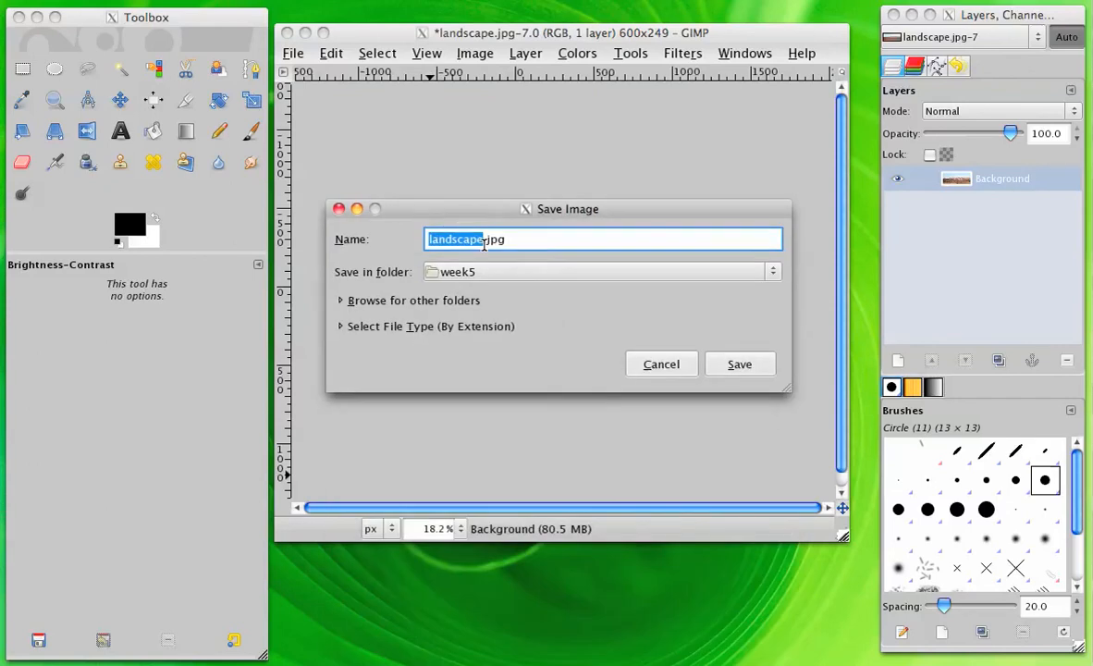
left_click(484, 241)
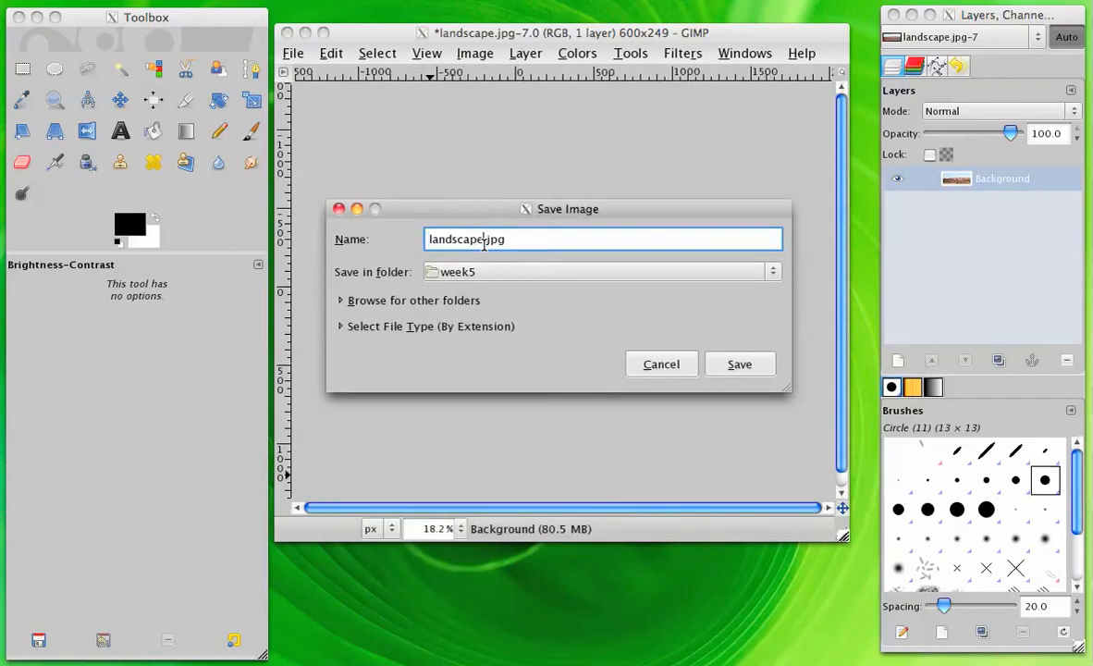
type("-600")
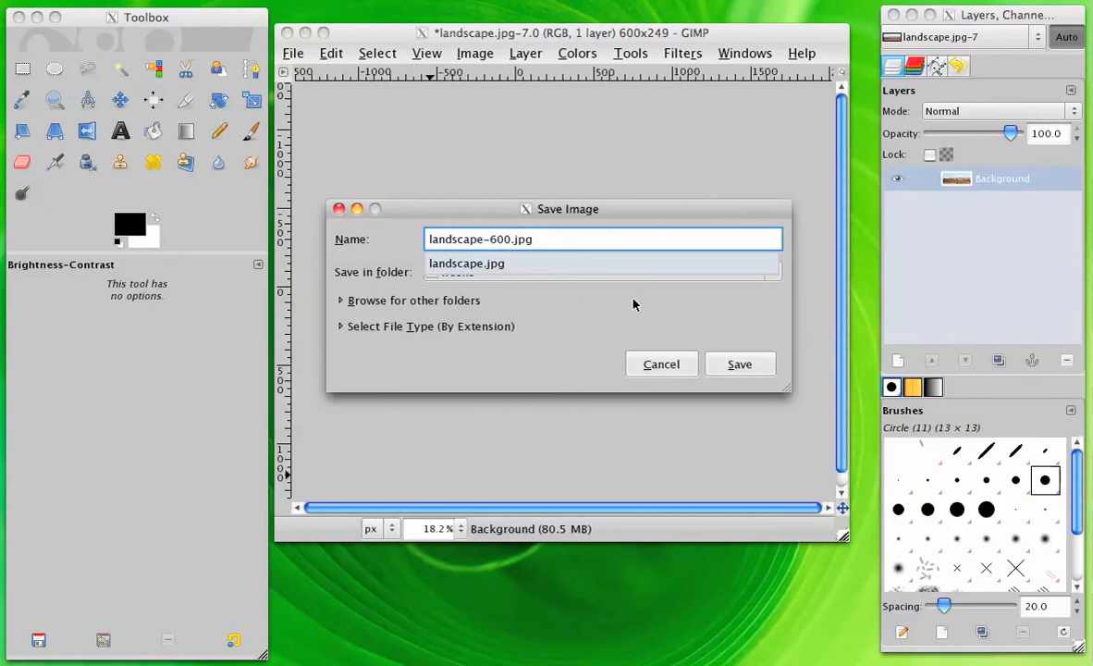
left_click(672, 329)
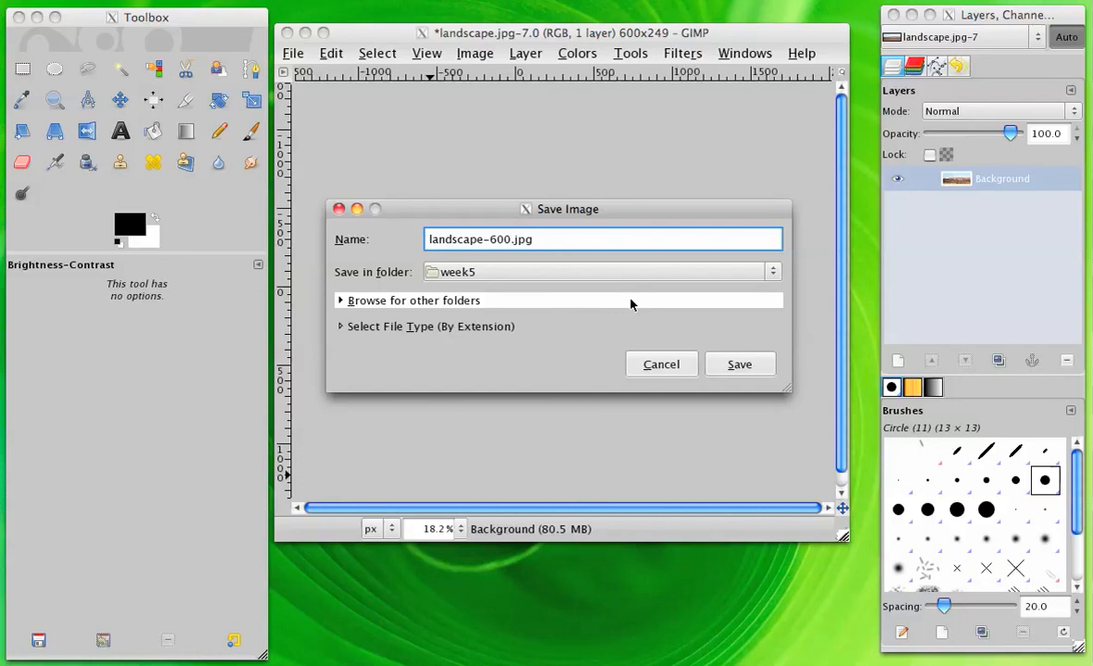
left_click(729, 366)
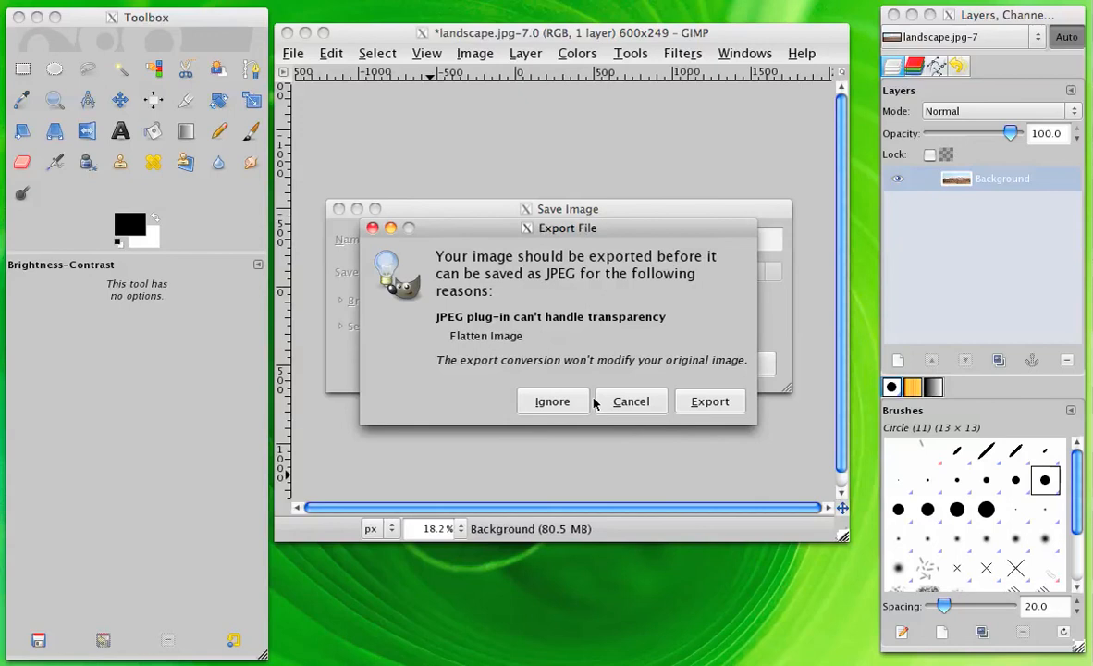
Step: Accept flattening the image for export and complete the JPEG save at quality 97
left_click_drag(571, 235, 592, 206)
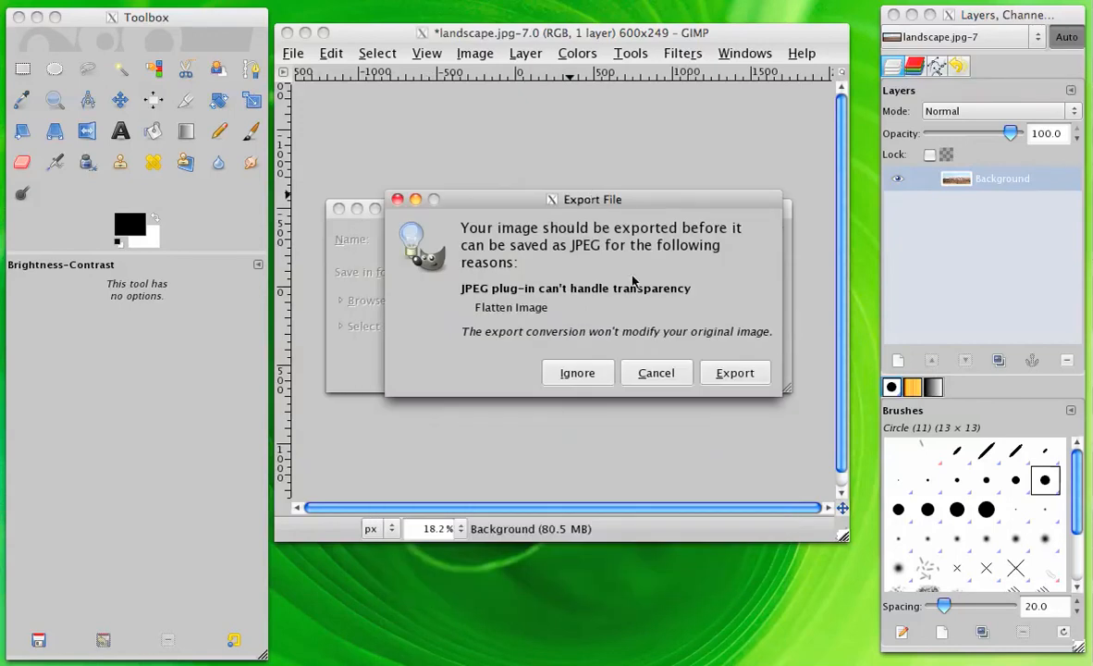
left_click(723, 378)
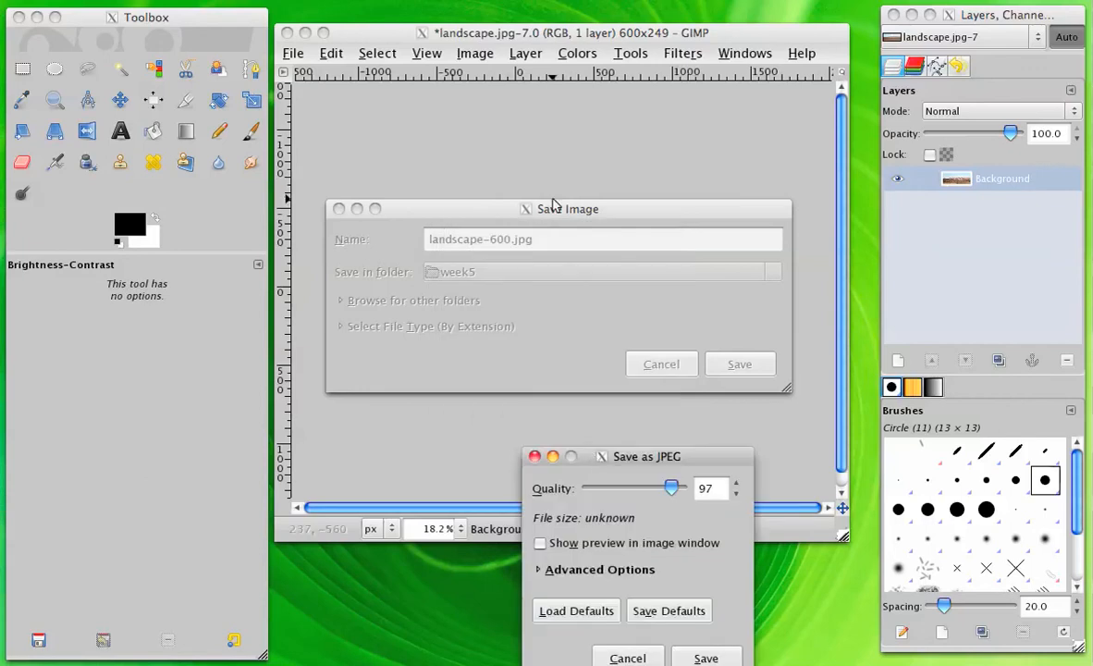
left_click_drag(551, 206, 251, 361)
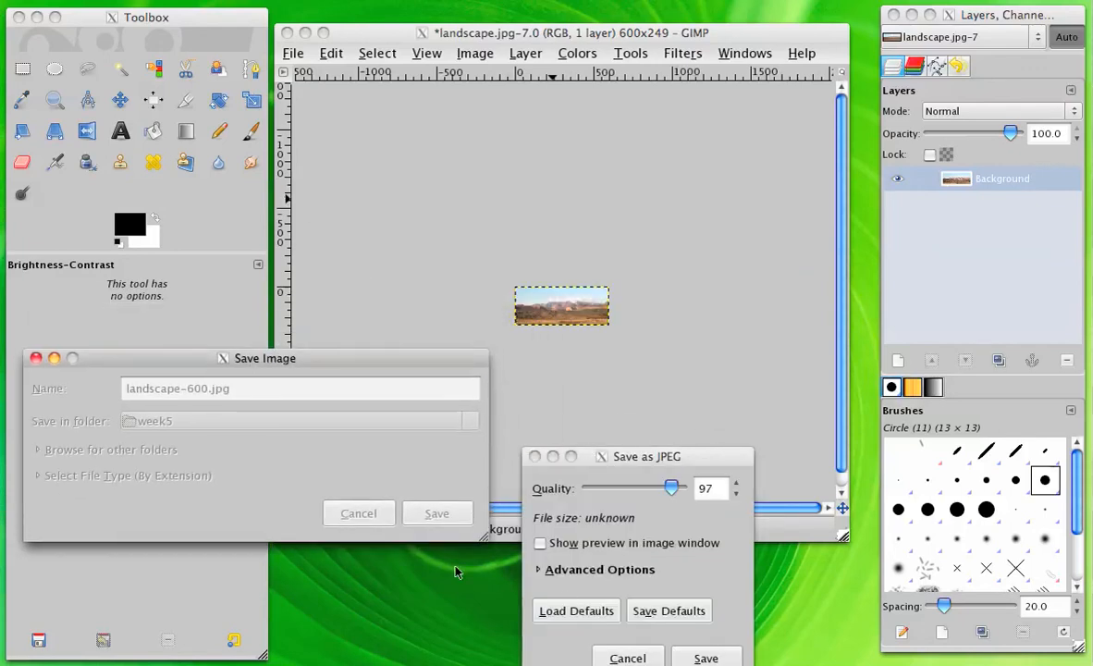
left_click_drag(644, 465, 715, 380)
left_click(757, 548)
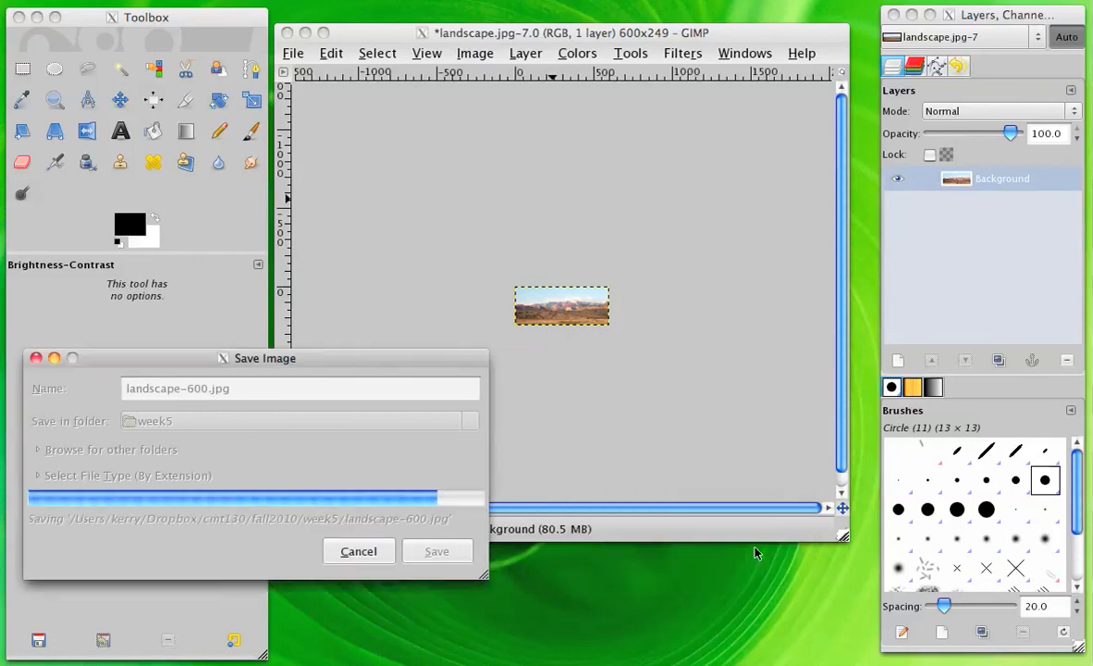